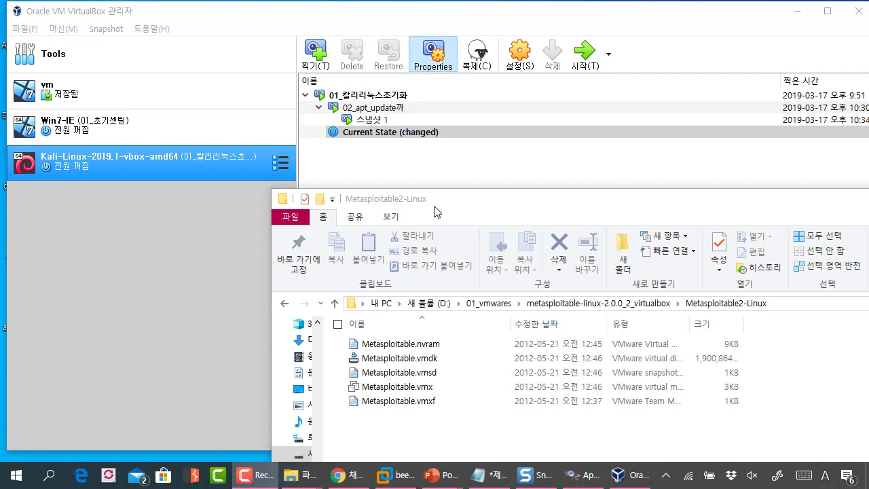
Examine the virtual machine files in the Metasploitable2-Linux folder, especially the disk file Metasploitable.vmdk.
{"action": "left_click_drag", "start_coordinate": [435, 194], "coordinate": [430, 181]}
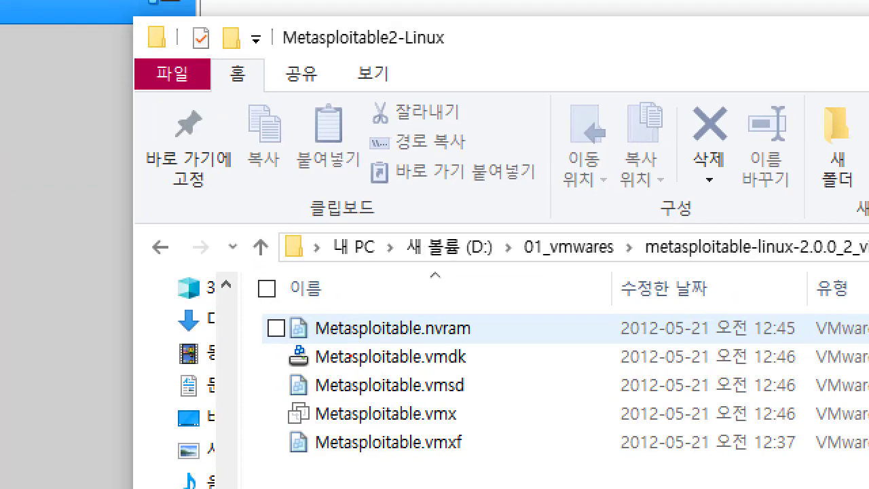
{"action": "mouse_move", "coordinate": [272, 341]}
{"action": "left_mouse_down"}
{"action": "mouse_move", "coordinate": [296, 373]}
{"action": "mouse_move", "coordinate": [500, 385]}
{"action": "left_mouse_up"}
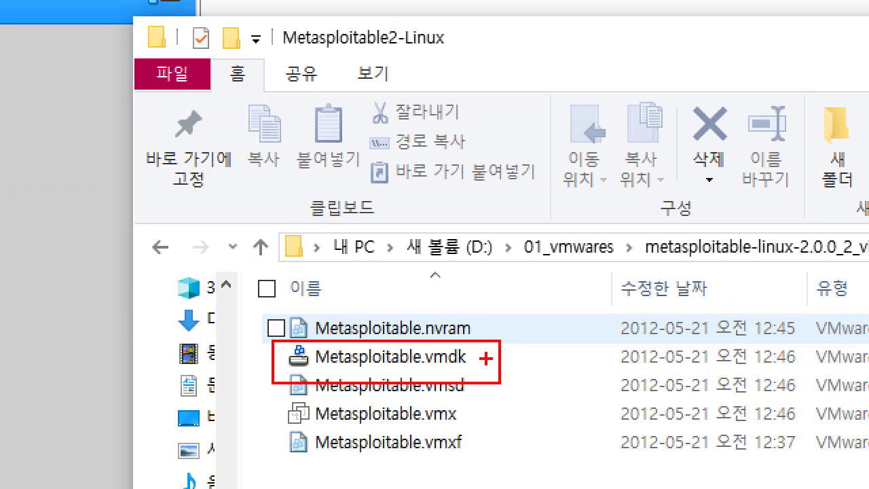
{"action": "mouse_move", "coordinate": [530, 291]}
{"action": "left_mouse_down"}
{"action": "mouse_move", "coordinate": [515, 326]}
{"action": "mouse_move", "coordinate": [510, 309]}
{"action": "left_mouse_up"}
{"action": "left_click_drag", "start_coordinate": [534, 313], "coordinate": [516, 320]}
{"action": "key", "text": "ctrl+z"}
{"action": "key", "text": "Escape"}
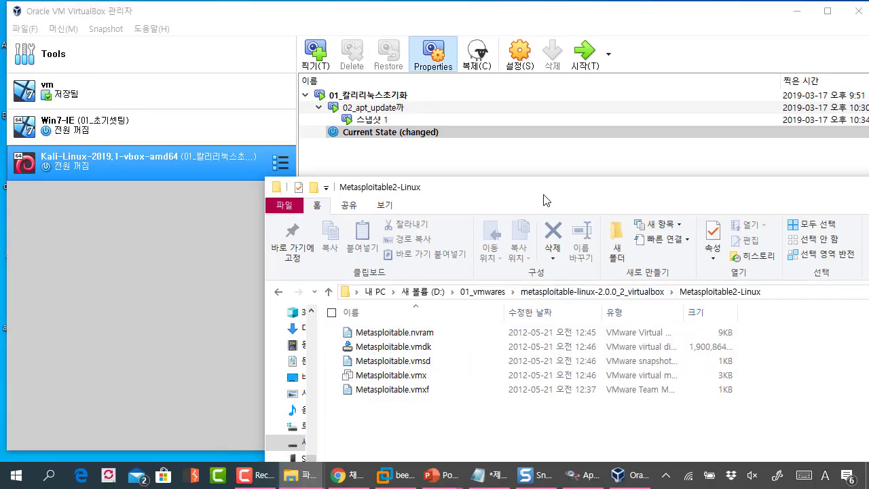
{"action": "left_click_drag", "start_coordinate": [544, 195], "coordinate": [523, 205]}
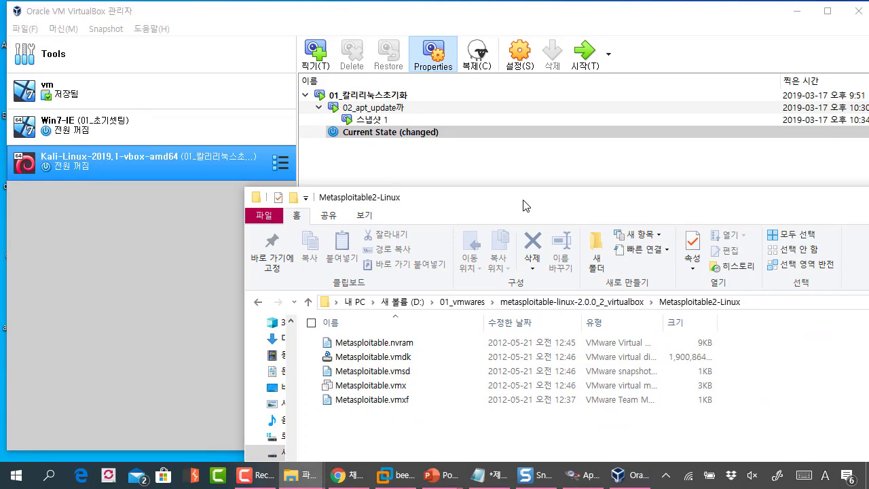
{"action": "left_click", "coordinate": [756, 303]}
{"action": "left_click", "coordinate": [759, 357]}
{"action": "left_click", "coordinate": [761, 303]}
{"action": "left_click", "coordinate": [762, 349]}
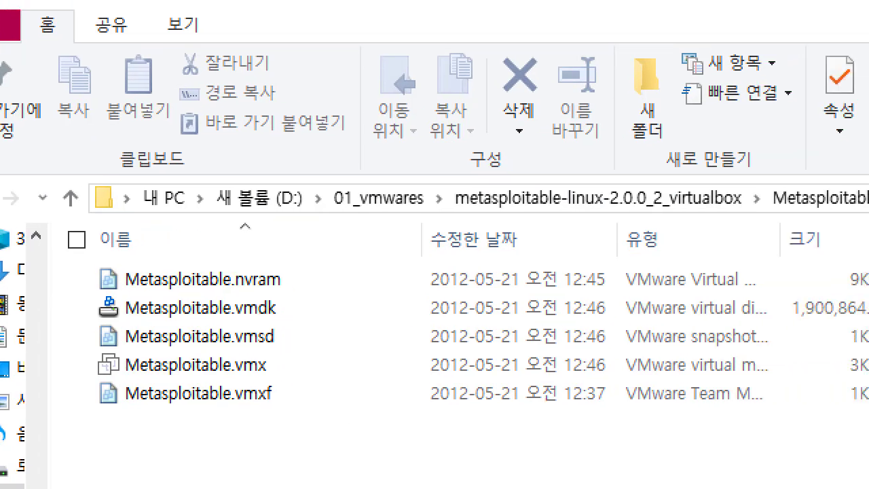
{"action": "left_click_drag", "start_coordinate": [77, 248], "coordinate": [360, 443]}
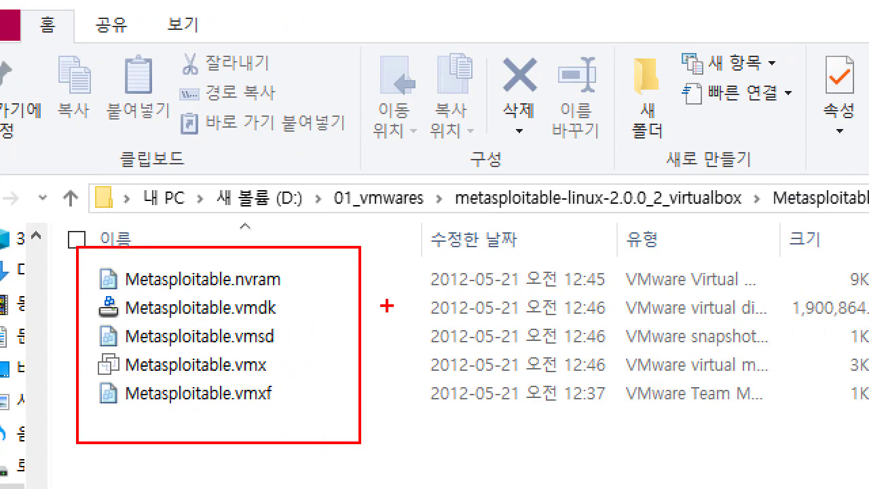
{"action": "left_click_drag", "start_coordinate": [777, 320], "coordinate": [847, 320]}
{"action": "mouse_move", "coordinate": [89, 293]}
{"action": "left_mouse_down"}
{"action": "mouse_move", "coordinate": [239, 322]}
{"action": "mouse_move", "coordinate": [293, 322]}
{"action": "left_mouse_up"}
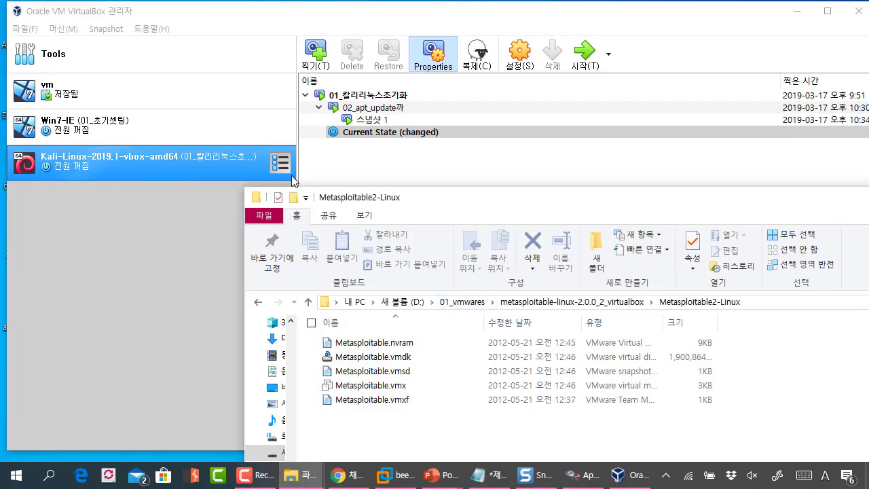
{"action": "left_click", "coordinate": [172, 5]}
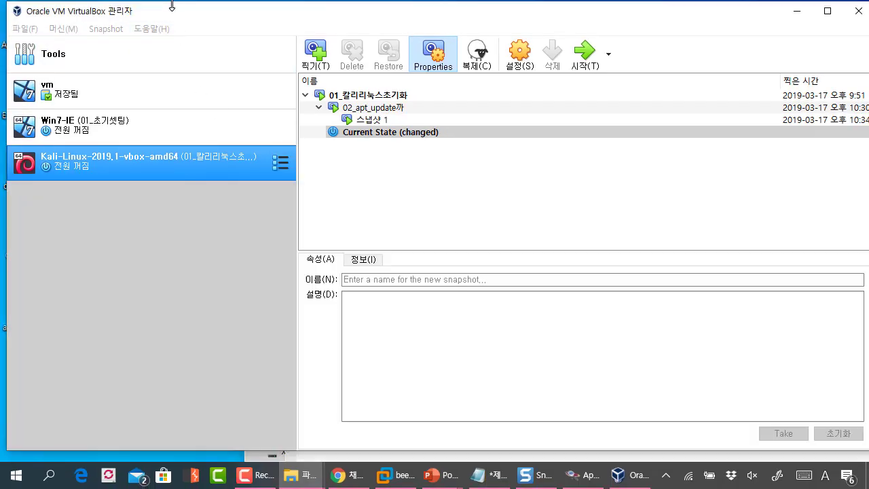
{"action": "left_click", "coordinate": [25, 29]}
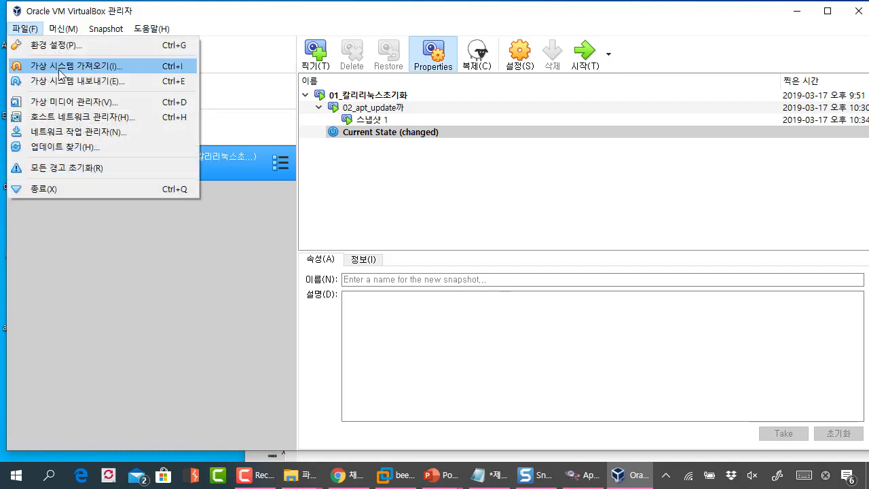
{"action": "left_click", "coordinate": [61, 68]}
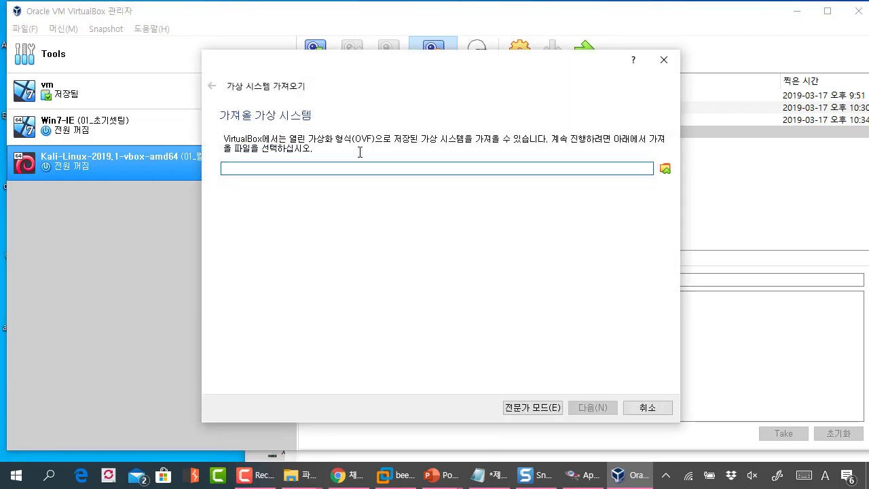
{"action": "left_click_drag", "start_coordinate": [213, 129], "coordinate": [390, 148]}
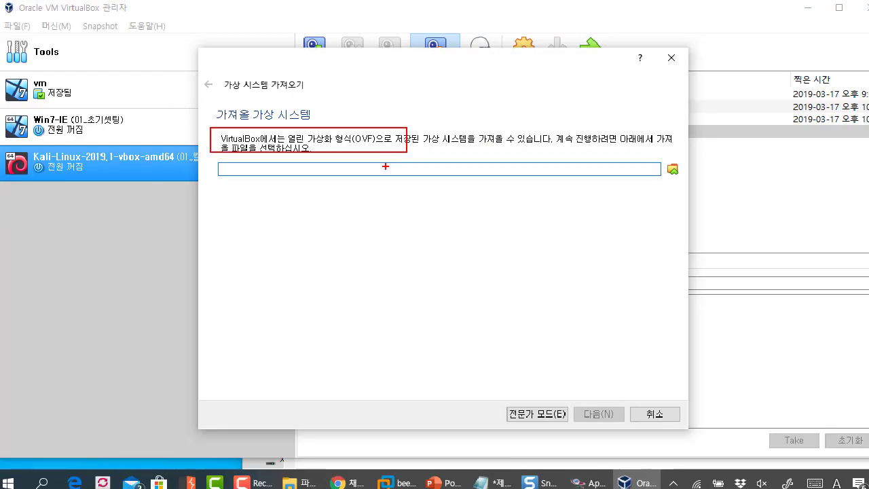
{"action": "left_click", "coordinate": [671, 58]}
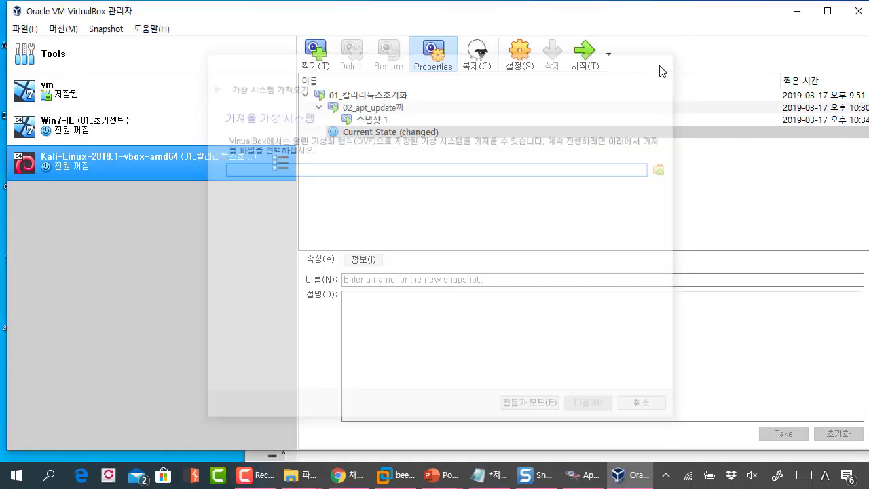
Switch to File Explorer and check the Metasploitable.vmdk disk file among the files in the Metasploitable2-Linux folder.
{"action": "key", "text": "alt+Tab"}
{"action": "key", "text": "ctrl+a"}
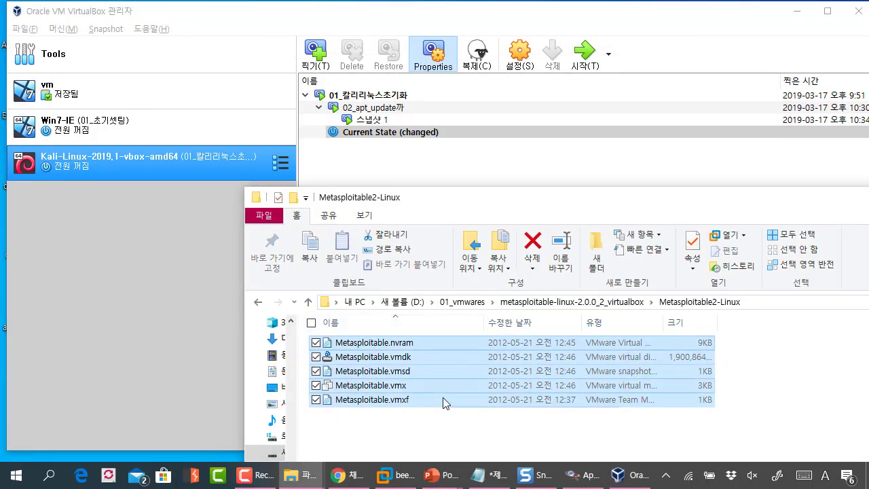
{"action": "left_click", "coordinate": [428, 415]}
{"action": "key", "text": "Down"}
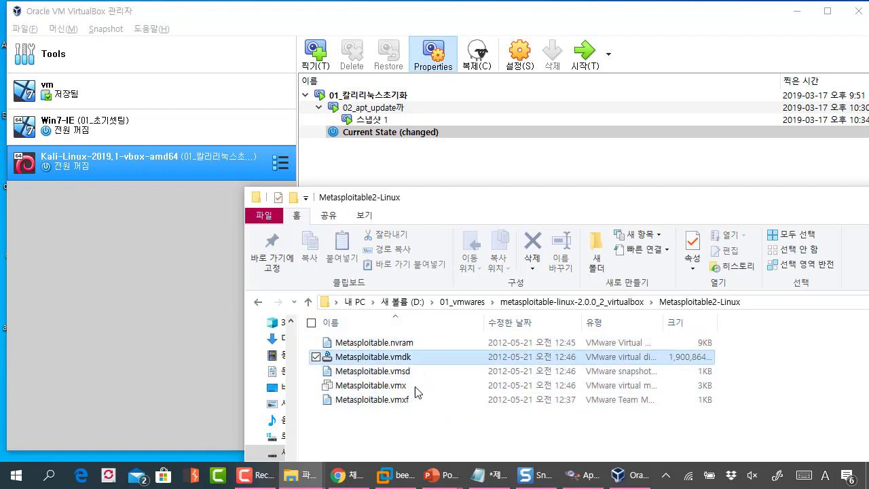
Switch to VirtualBox and start creating a new virtual machine.
{"action": "left_click", "coordinate": [536, 12]}
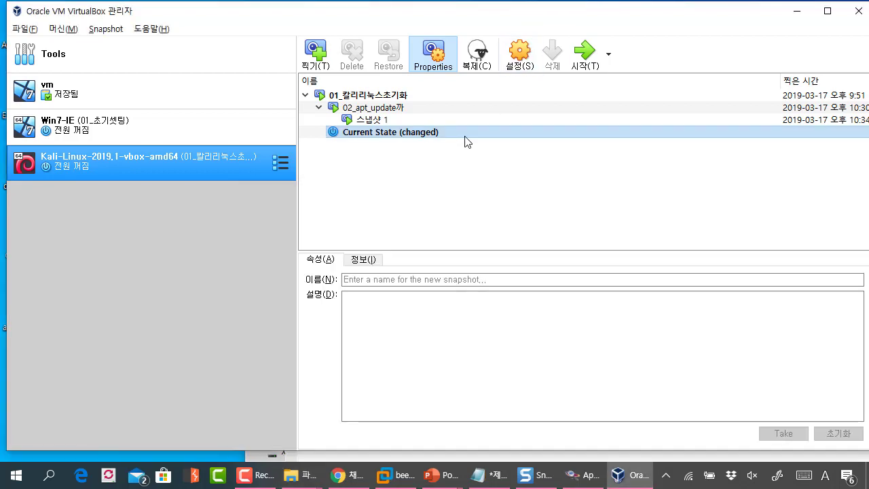
{"action": "left_click", "coordinate": [53, 54]}
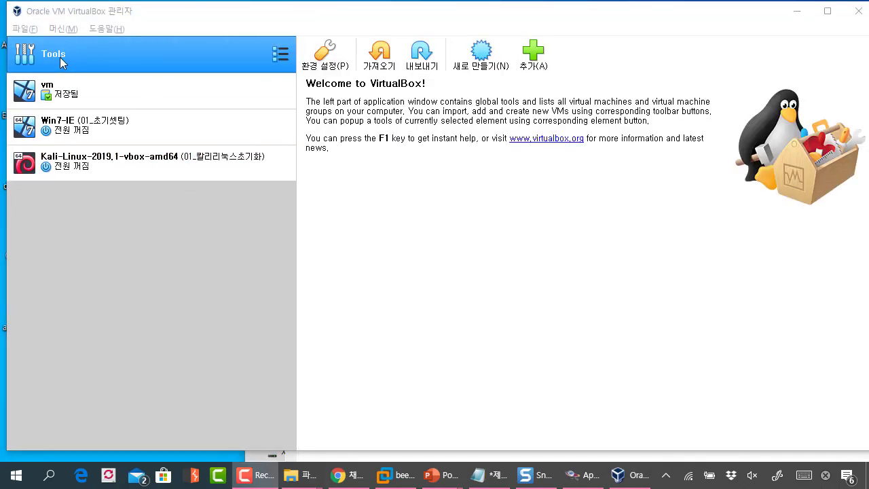
{"action": "left_click", "coordinate": [483, 66]}
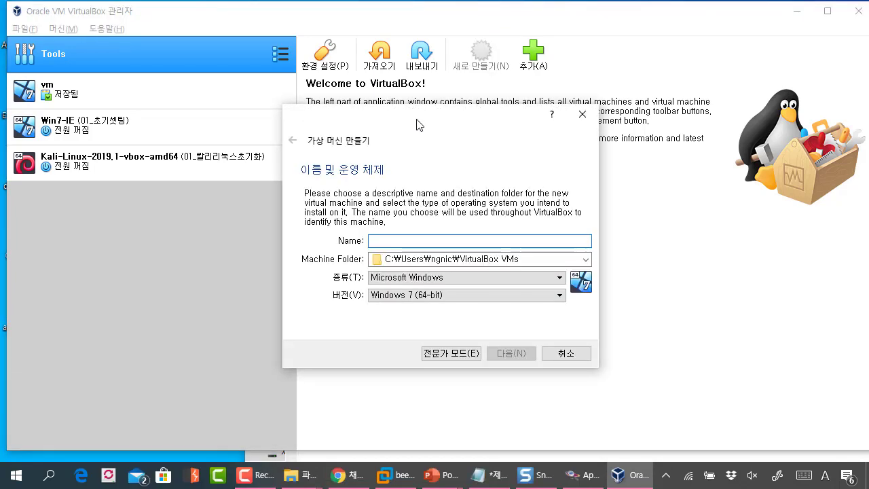
{"action": "key", "text": "Tab"}
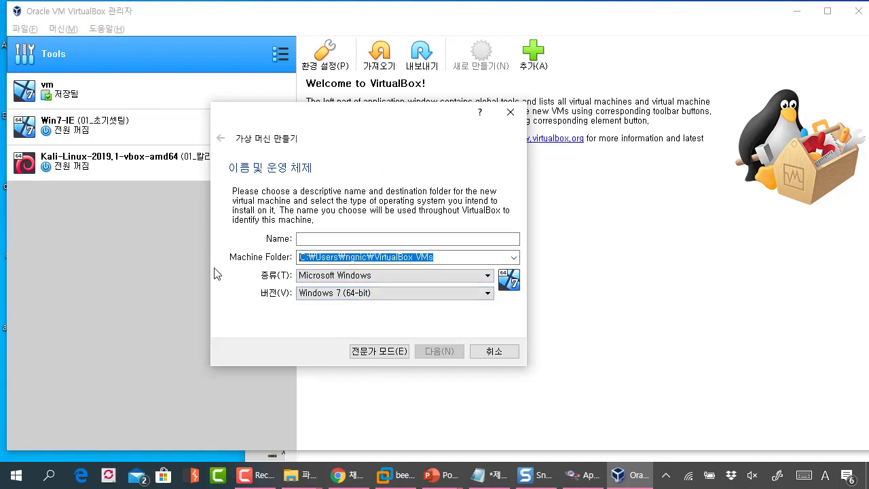
Copy the full path of the Metasploitable2-Linux folder from File Explorer and return to the new virtual machine dialog.
{"action": "left_click", "coordinate": [300, 475]}
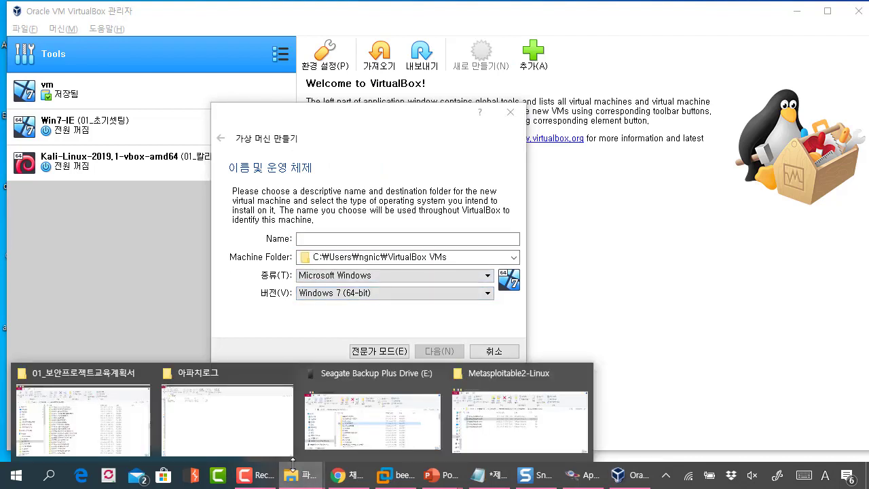
{"action": "left_click", "coordinate": [510, 443]}
{"action": "left_click_drag", "start_coordinate": [573, 201], "coordinate": [431, 239]}
{"action": "left_click", "coordinate": [628, 255]}
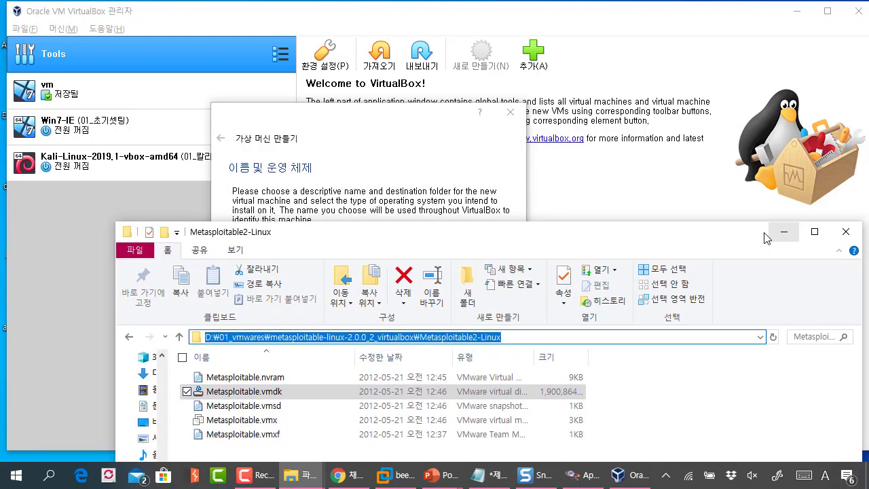
{"action": "left_click_drag", "start_coordinate": [625, 239], "coordinate": [631, 219]}
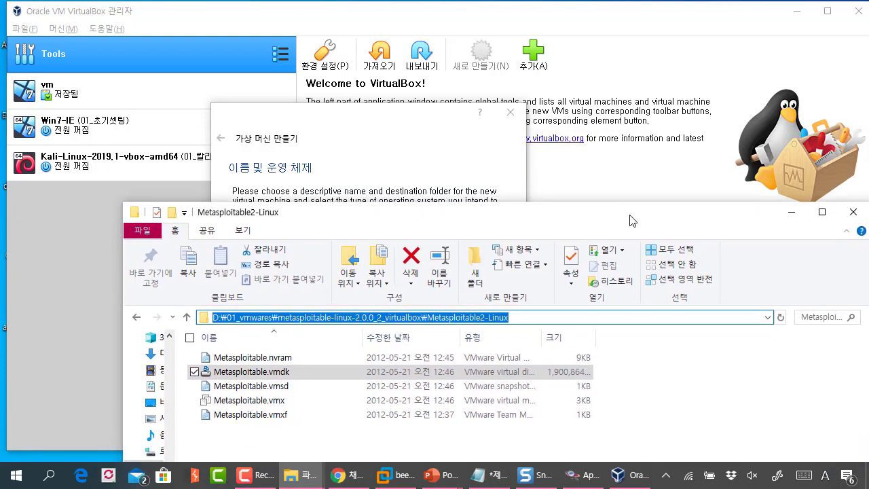
{"action": "double_click", "coordinate": [517, 318]}
{"action": "left_click", "coordinate": [322, 123]}
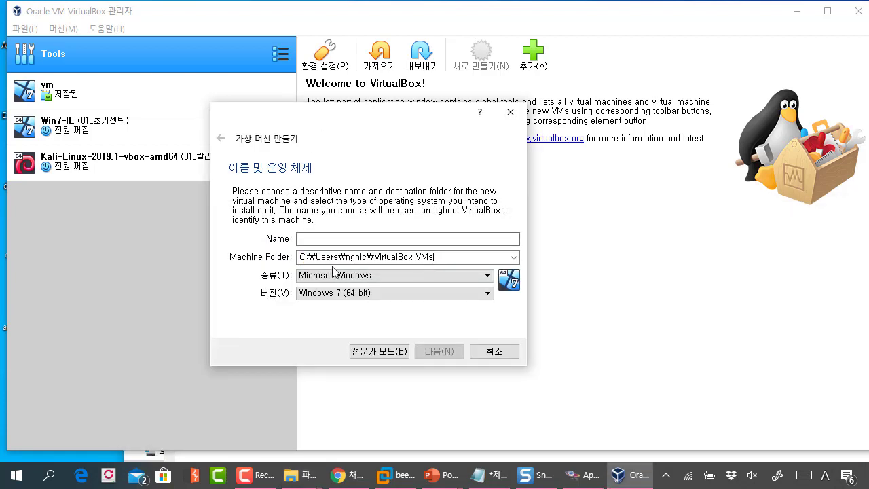
{"action": "left_click_drag", "start_coordinate": [459, 257], "coordinate": [260, 254]}
{"action": "key", "text": "alt+Tab"}
{"action": "left_click", "coordinate": [632, 320]}
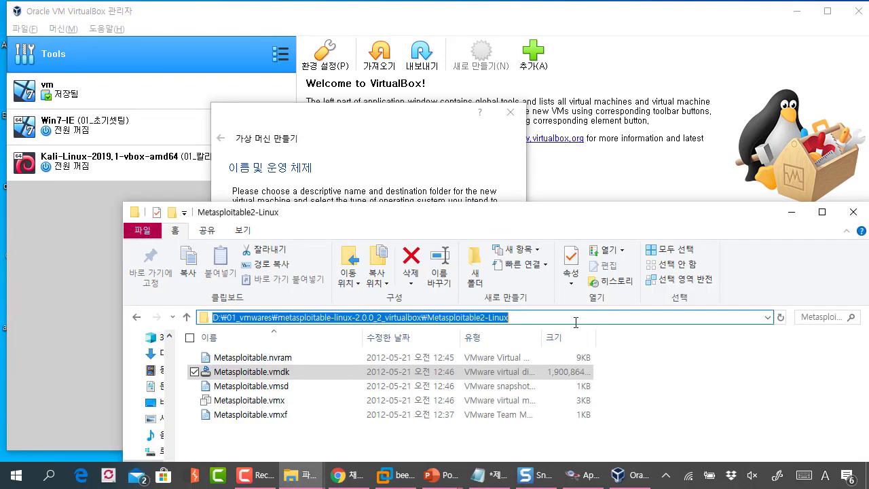
{"action": "left_click_drag", "start_coordinate": [493, 231], "coordinate": [472, 228]}
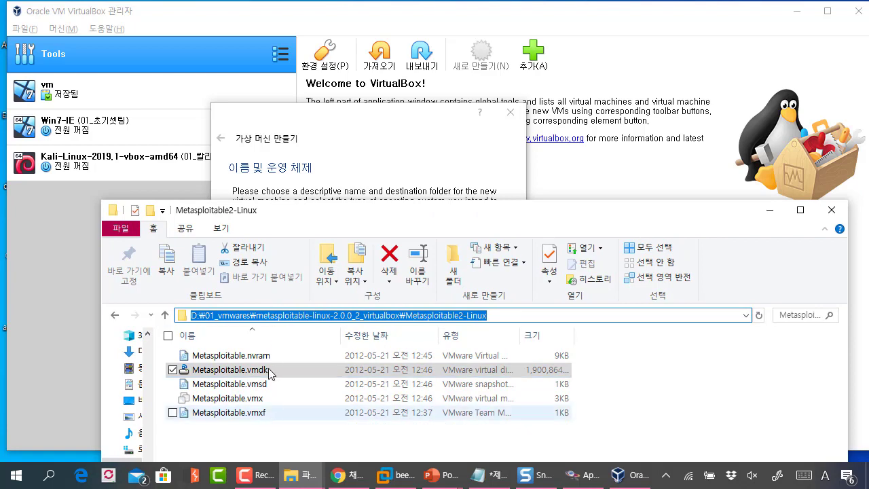
{"action": "left_click", "coordinate": [770, 210]}
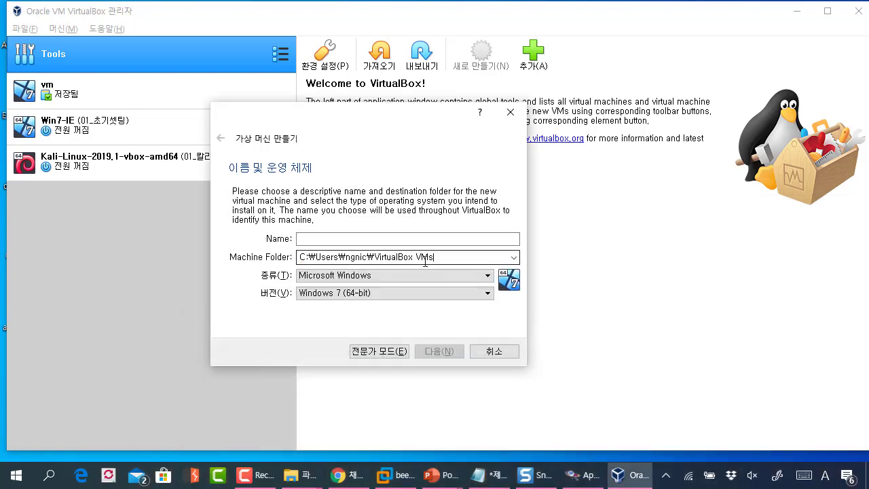
Set the machine folder to D:\01_vmwares\metasploitable-linux-2.0.0_2_virtualbox\Metasploitable2-Linux and name the virtual machine MetasploitalbeV2.
{"action": "left_click_drag", "start_coordinate": [436, 258], "coordinate": [224, 261]}
{"action": "key", "text": "ctrl+v"}
{"action": "left_click", "coordinate": [418, 241]}
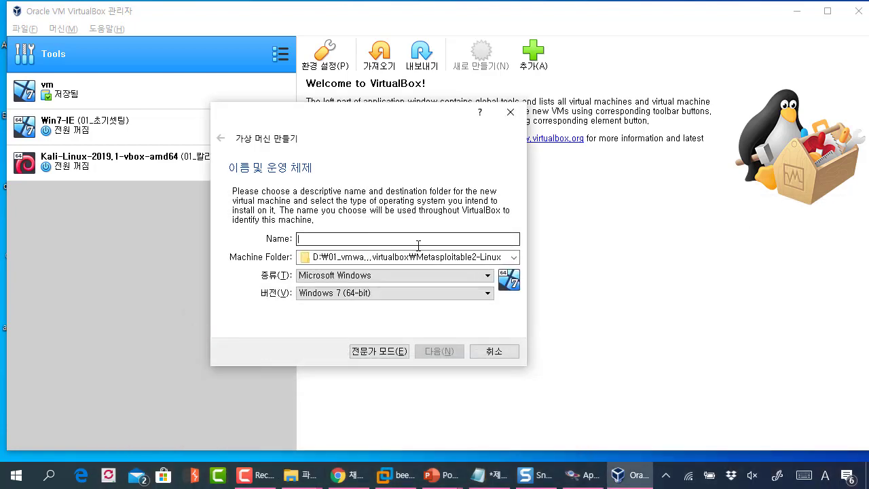
{"action": "type", "text": "MetasploitalbeV2"}
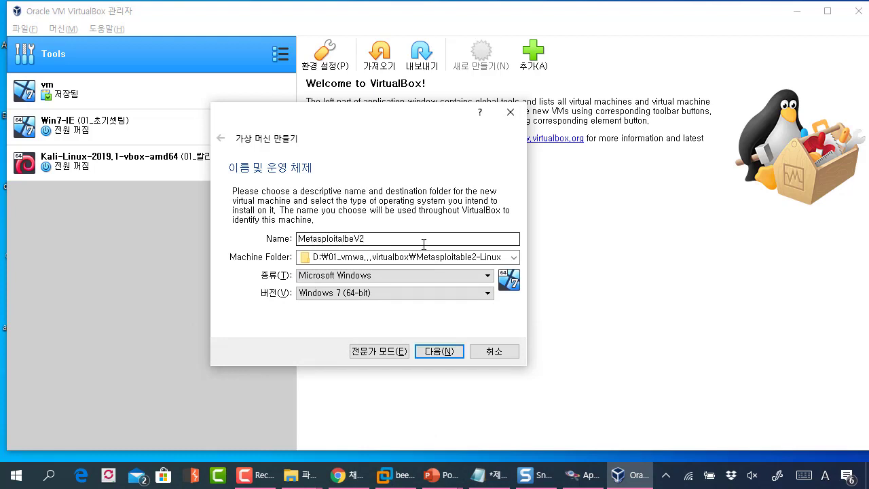
Set the new machine's operating system type to Linux and its version to Debian (32-bit).
{"action": "left_click", "coordinate": [369, 276]}
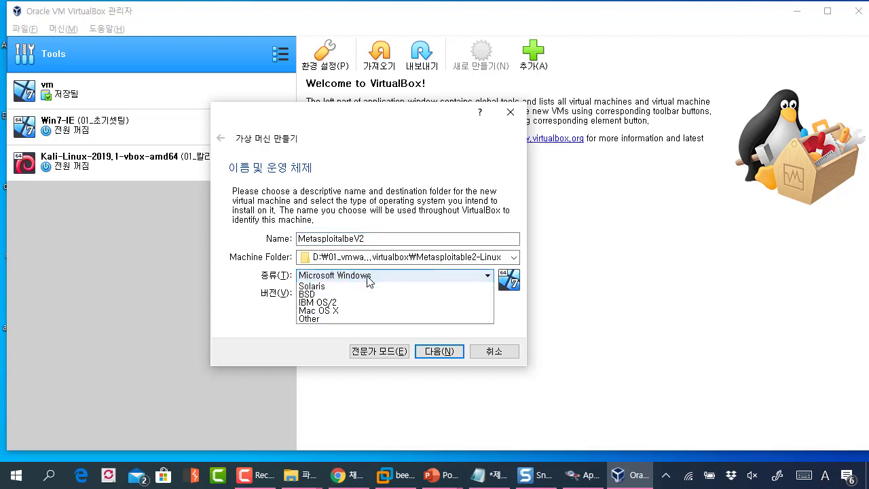
{"action": "left_click", "coordinate": [349, 295]}
{"action": "left_click", "coordinate": [351, 293]}
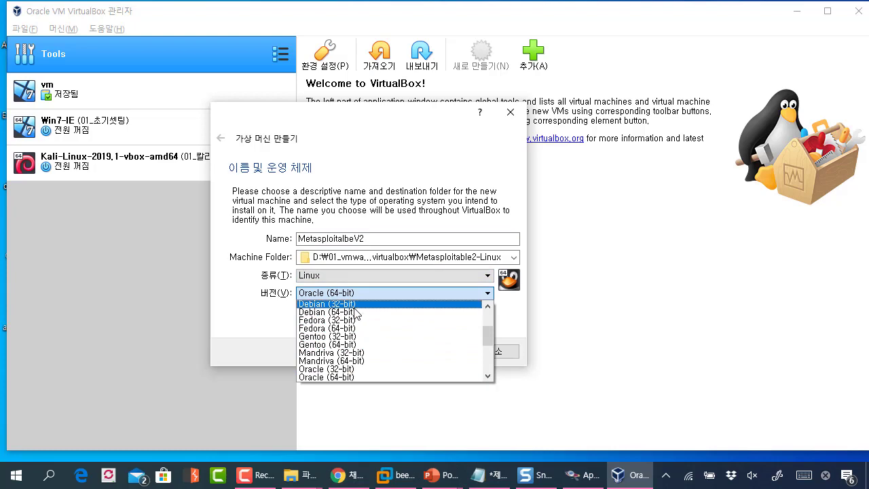
{"action": "left_click", "coordinate": [354, 304]}
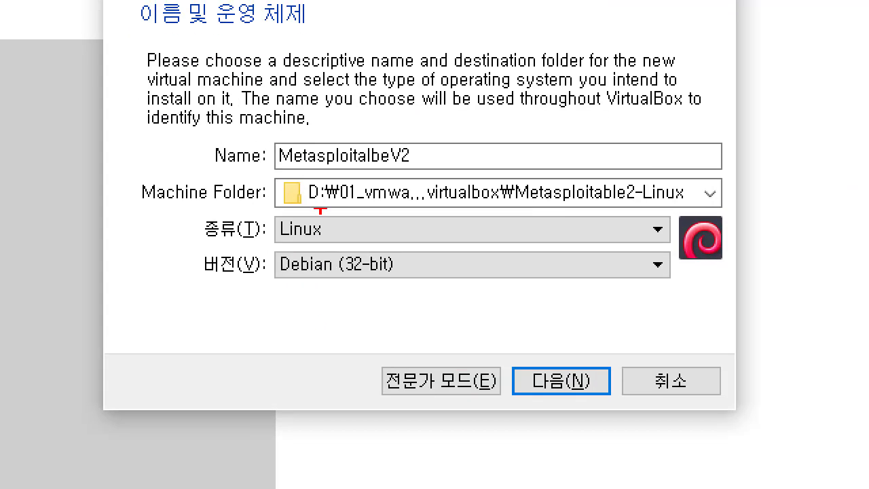
{"action": "mouse_move", "coordinate": [421, 132]}
{"action": "left_mouse_down"}
{"action": "mouse_move", "coordinate": [459, 159]}
{"action": "mouse_move", "coordinate": [436, 163]}
{"action": "left_mouse_up"}
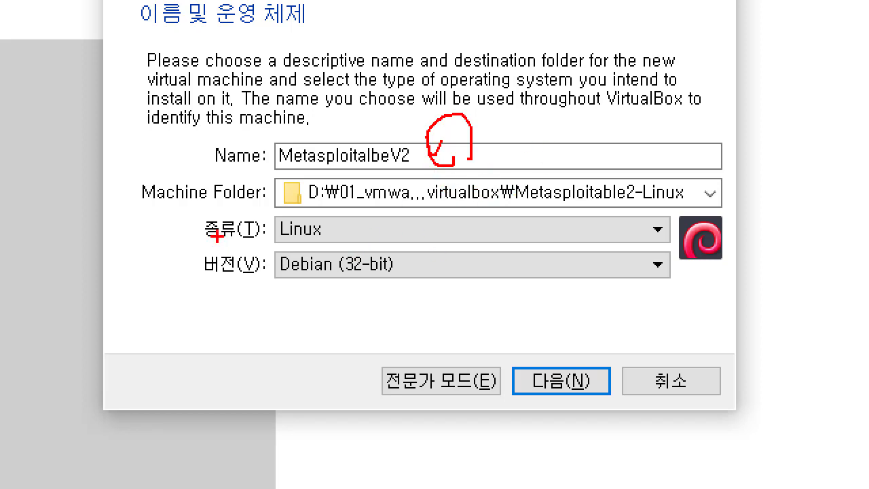
{"action": "key", "text": "Escape"}
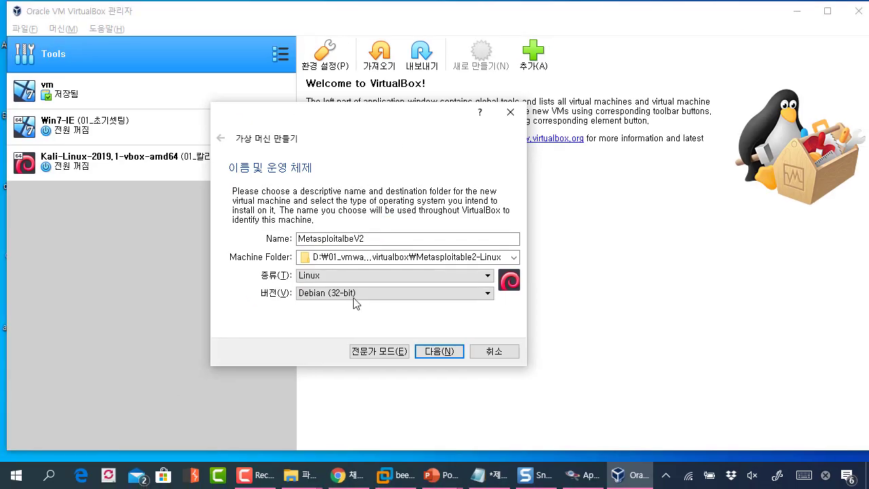
Proceed to the new machine's hard disk options, keeping the memory size at 1024 MB.
{"action": "left_click", "coordinate": [440, 352]}
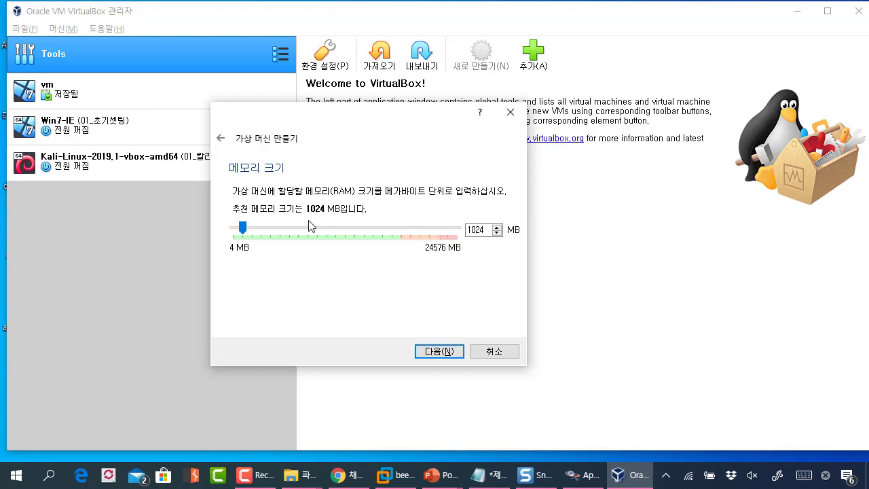
{"action": "left_click", "coordinate": [439, 351]}
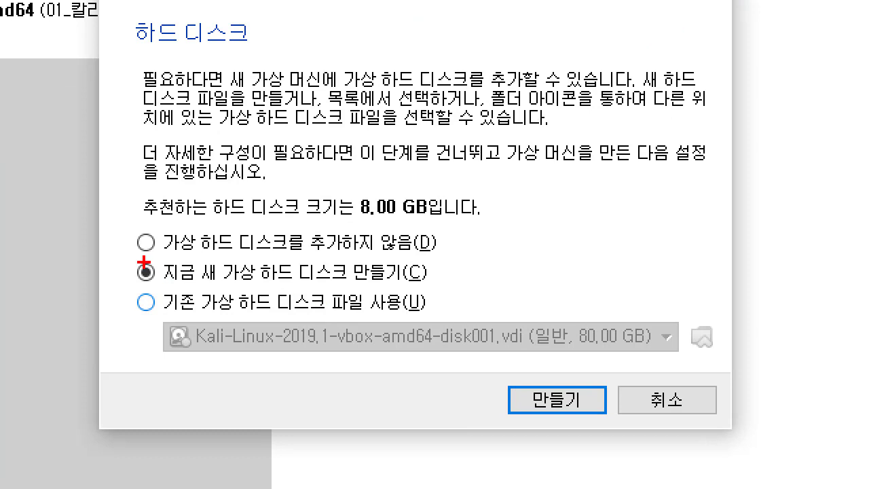
{"action": "mouse_move", "coordinate": [225, 277]}
{"action": "left_mouse_down"}
{"action": "mouse_move", "coordinate": [253, 290]}
{"action": "mouse_move", "coordinate": [381, 298]}
{"action": "left_mouse_up"}
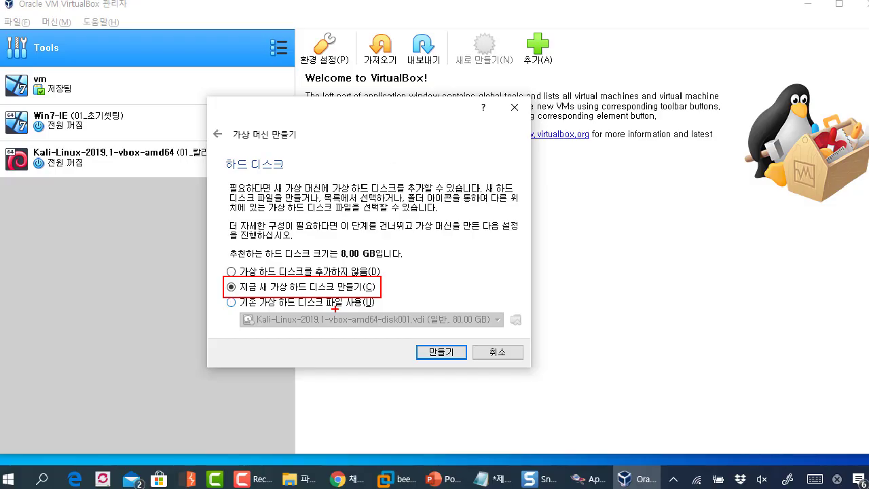
Choose to use an existing virtual hard disk file for the new machine and open the disk selector.
{"action": "left_click", "coordinate": [394, 304]}
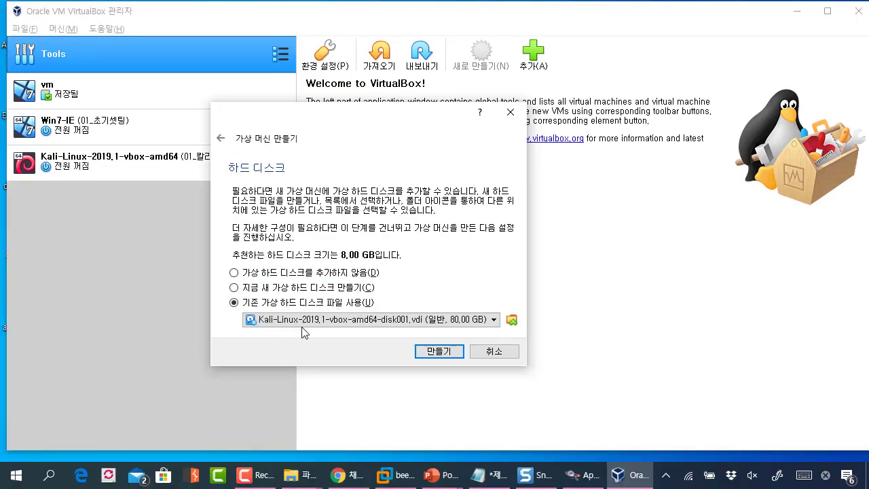
{"action": "left_click", "coordinate": [513, 322]}
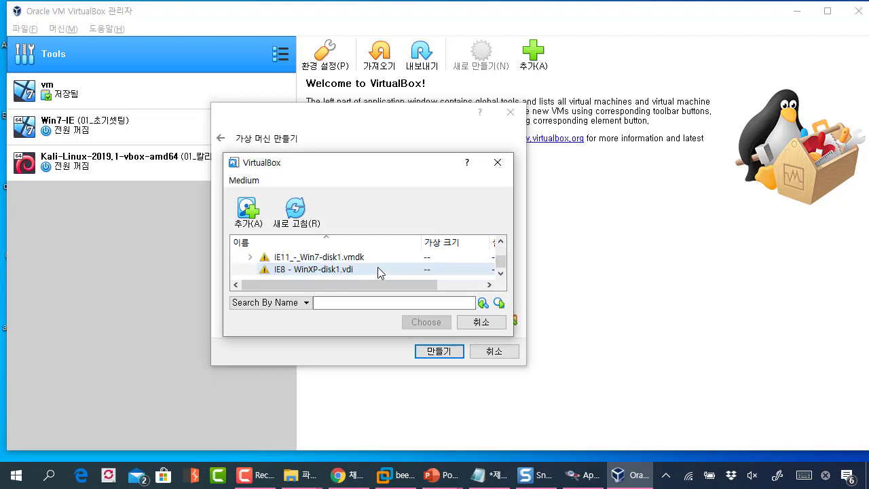
{"action": "scroll", "coordinate": [380, 272], "scroll_direction": "up", "scroll_amount": 3}
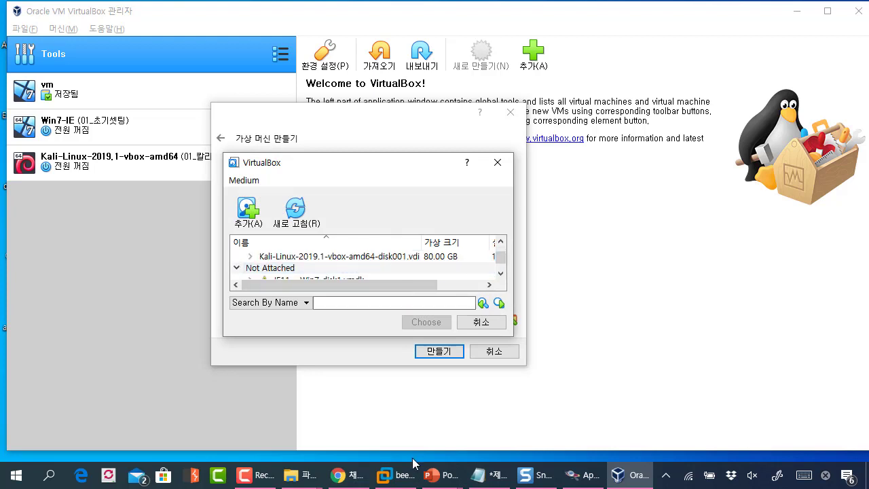
Check the path of the Metasploitable2-Linux folder in File Explorer and return to the disk selector.
{"action": "left_click", "coordinate": [307, 476]}
{"action": "left_click", "coordinate": [529, 427]}
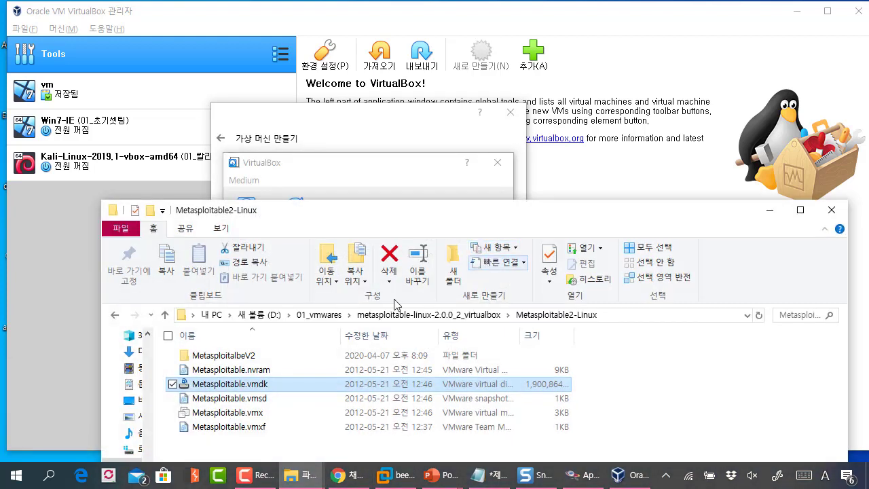
{"action": "left_click", "coordinate": [656, 316]}
{"action": "left_click", "coordinate": [768, 209]}
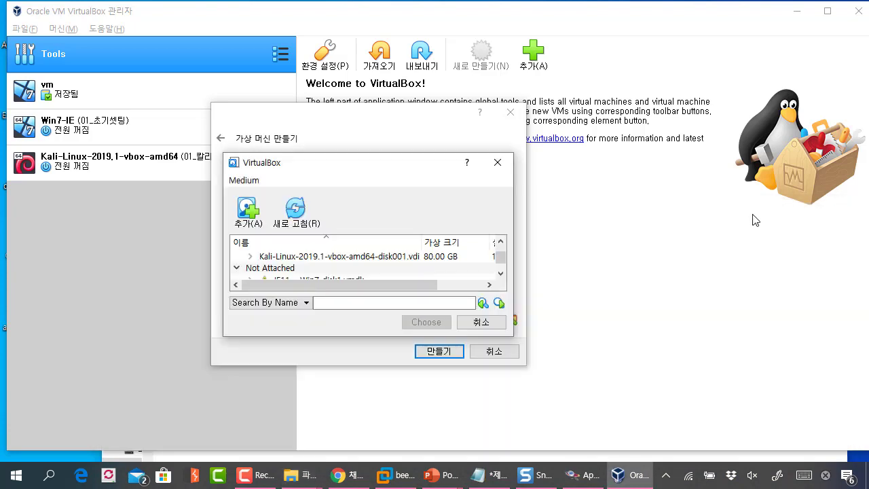
Add Metasploitable.vmdk from the Metasploitable2-Linux folder as the hard disk and create the virtual machine.
{"action": "left_click", "coordinate": [266, 217]}
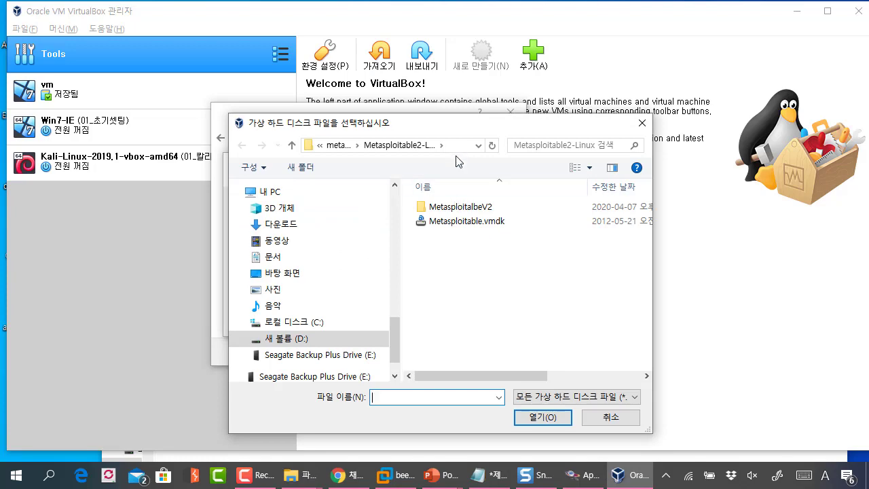
{"action": "left_click_drag", "start_coordinate": [486, 124], "coordinate": [382, 123]}
{"action": "left_click", "coordinate": [371, 226]}
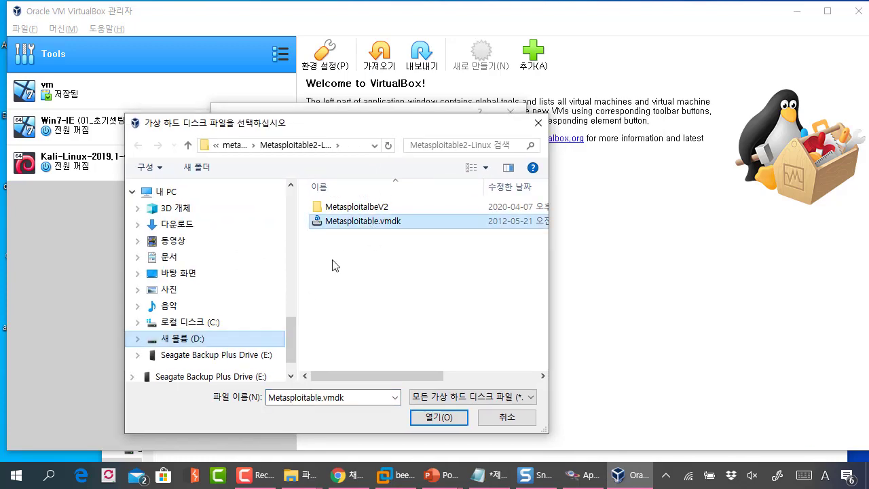
{"action": "double_click", "coordinate": [388, 224]}
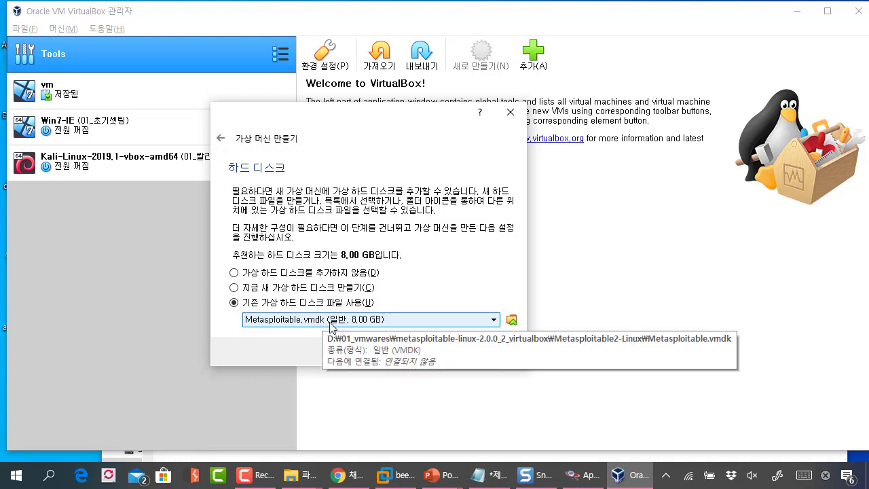
{"action": "left_click", "coordinate": [433, 352]}
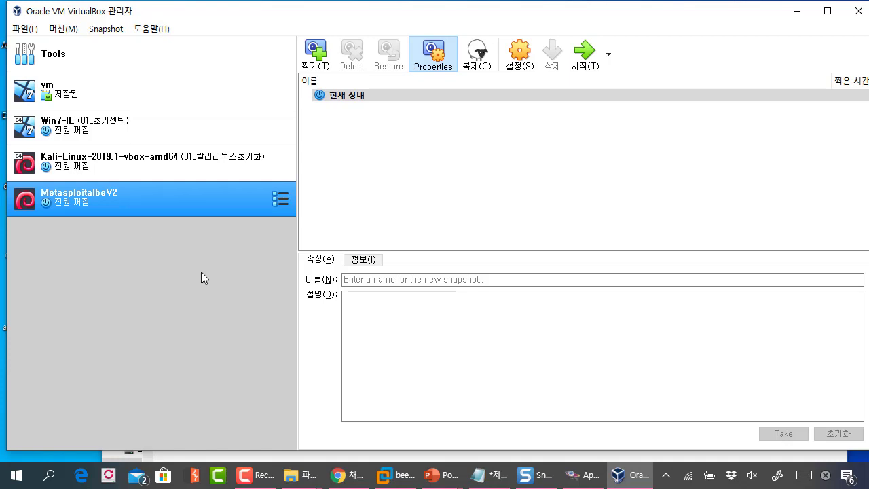
Examine the path and files of the Metasploitable2-Linux folder in File Explorer and return to VirtualBox.
{"action": "key", "text": "alt+Tab"}
{"action": "left_click_drag", "start_coordinate": [421, 215], "coordinate": [362, 187]}
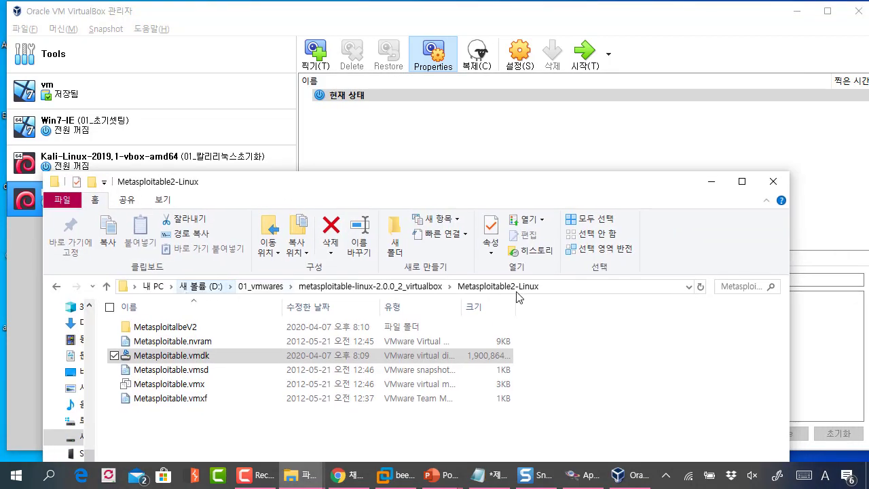
{"action": "left_click", "coordinate": [557, 286]}
{"action": "triple_click", "coordinate": [440, 286]}
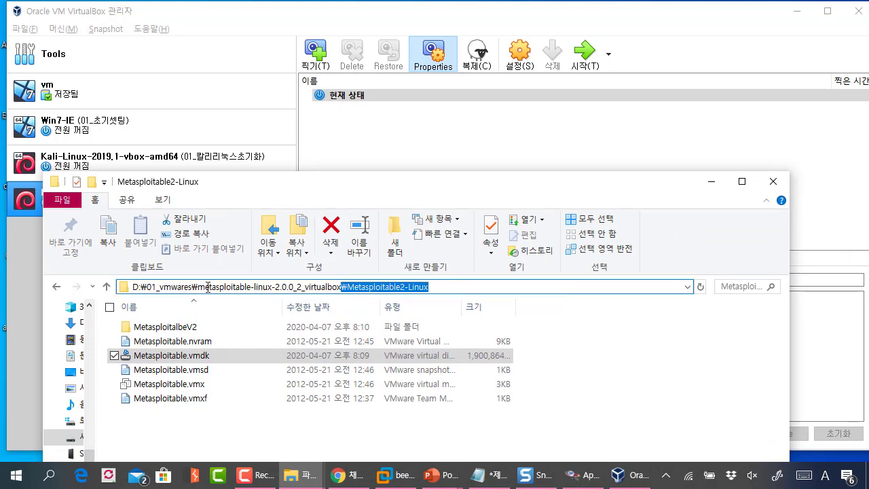
{"action": "left_click", "coordinate": [619, 362]}
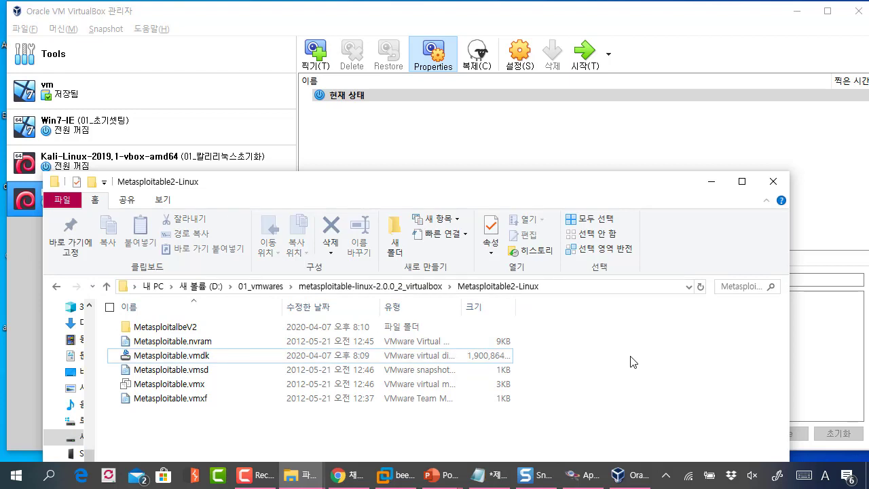
{"action": "left_click", "coordinate": [583, 288]}
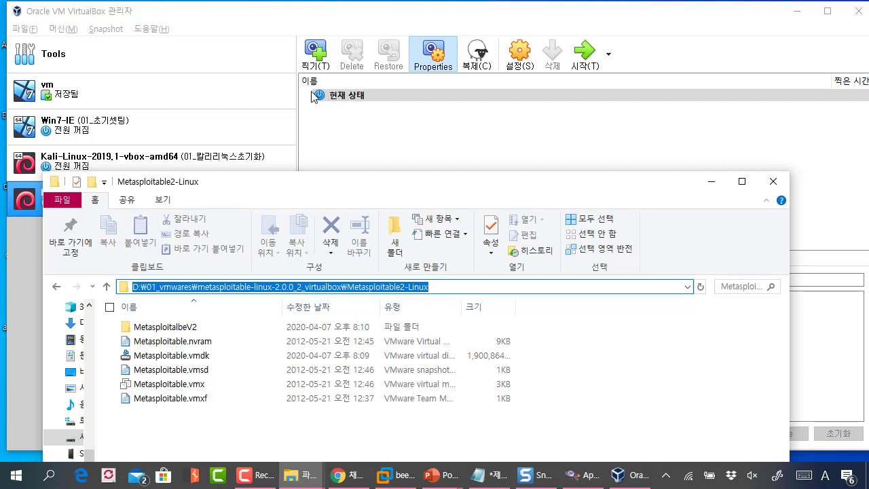
{"action": "left_click", "coordinate": [711, 182]}
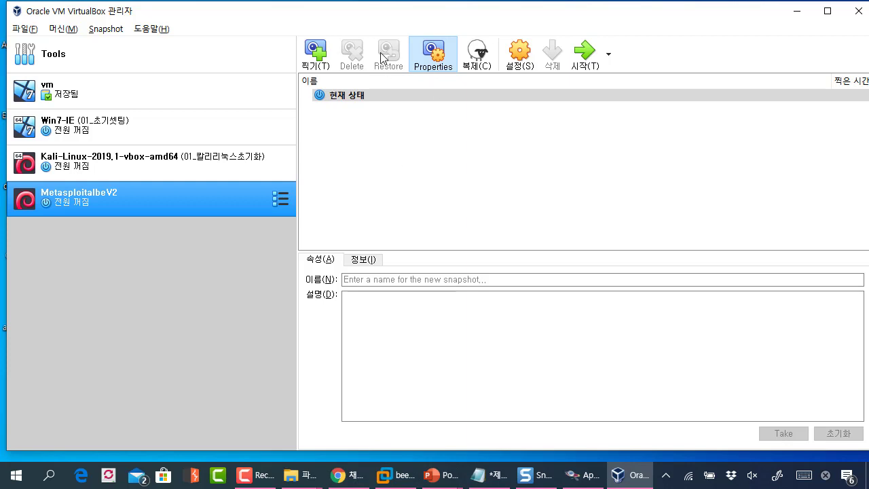
View the general settings of the MetasploitalbeV2 virtual machine and close them.
{"action": "left_click", "coordinate": [528, 66]}
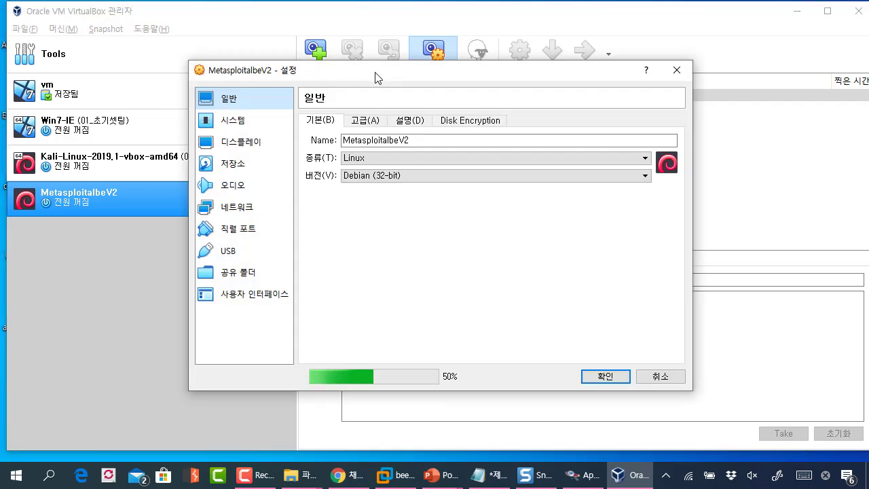
{"action": "left_click_drag", "start_coordinate": [374, 78], "coordinate": [327, 88]}
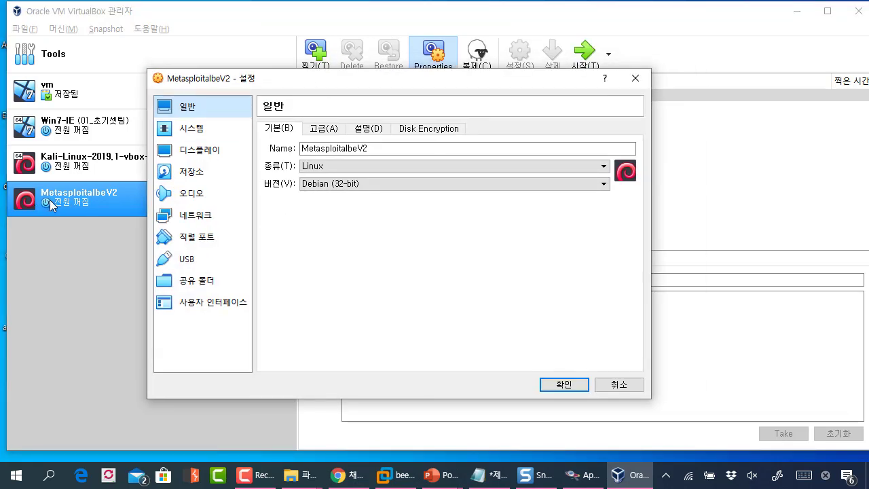
{"action": "left_click", "coordinate": [628, 80]}
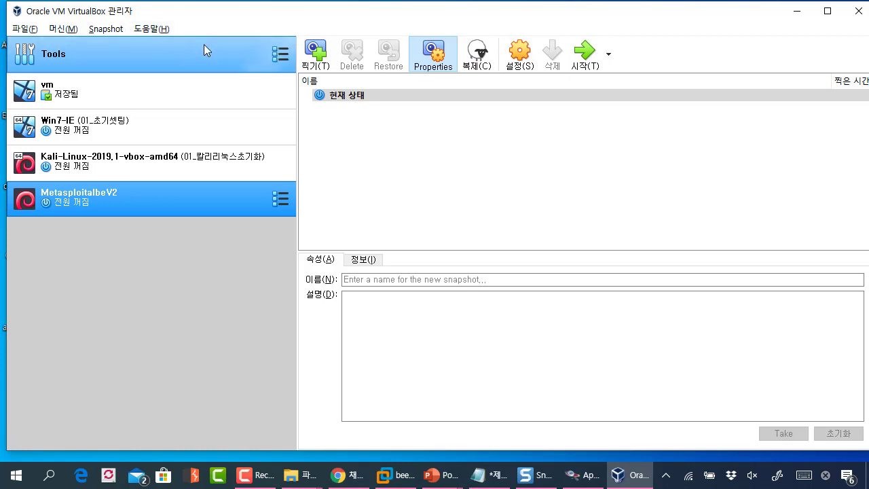
{"action": "left_click", "coordinate": [24, 29]}
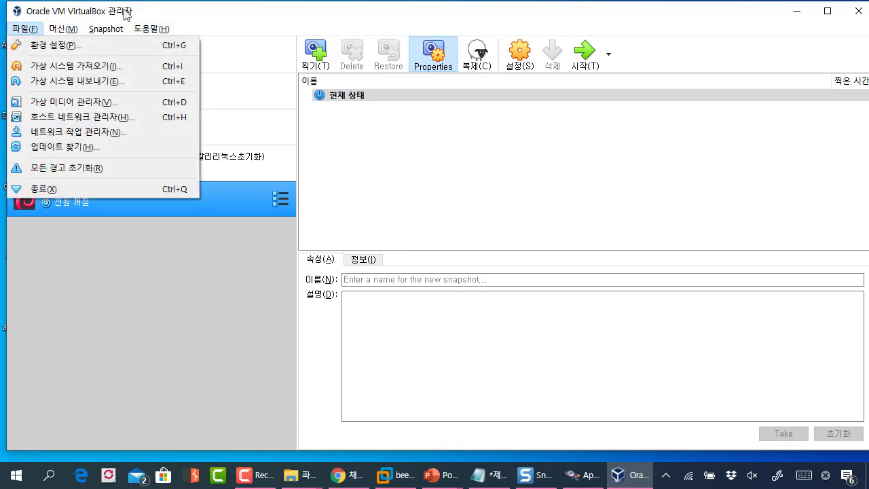
{"action": "left_click", "coordinate": [24, 29]}
{"action": "left_click", "coordinate": [24, 29]}
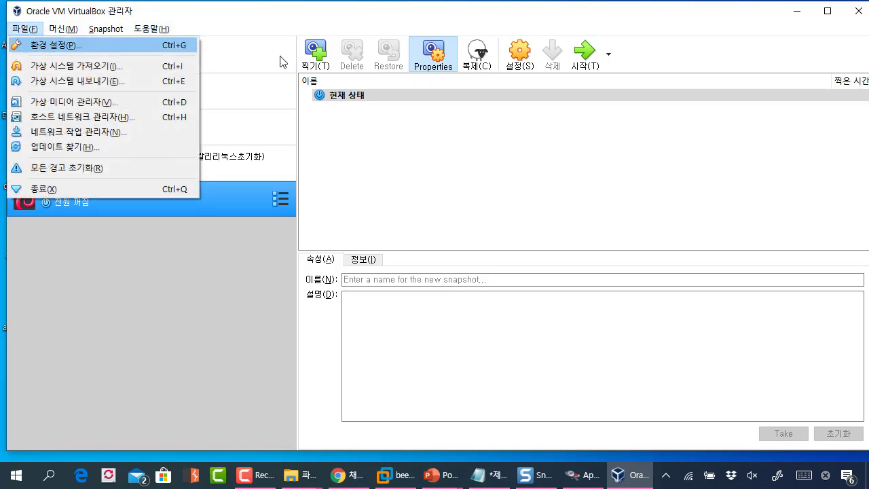
{"action": "left_click", "coordinate": [292, 204]}
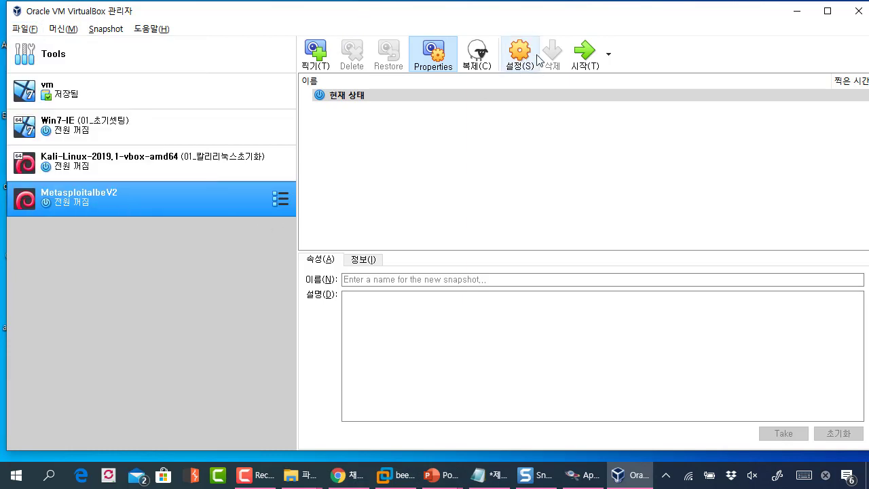
Check the NAT networks defined in VirtualBox's global network preferences and close the preferences.
{"action": "left_click", "coordinate": [24, 29]}
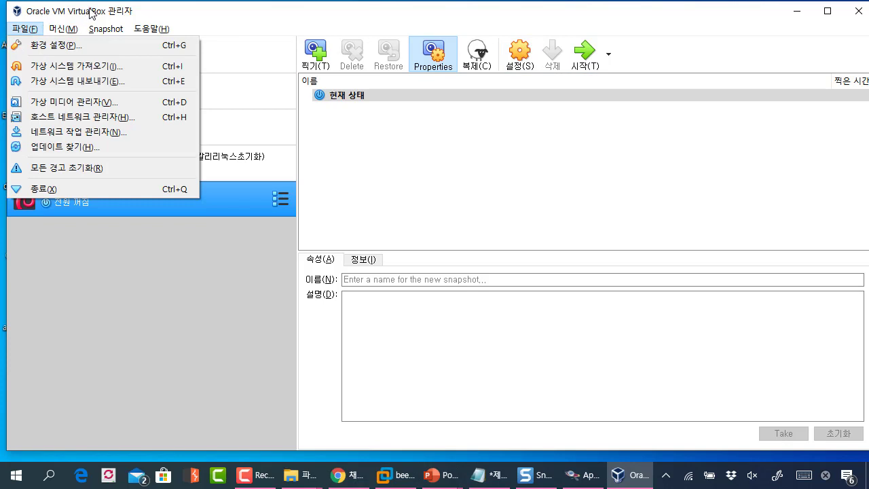
{"action": "mouse_move", "coordinate": [44, 23]}
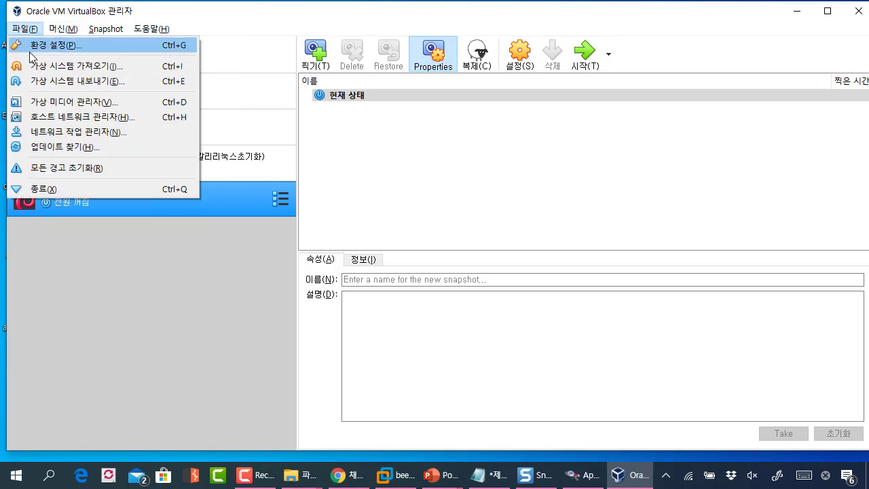
{"action": "key", "text": "Escape"}
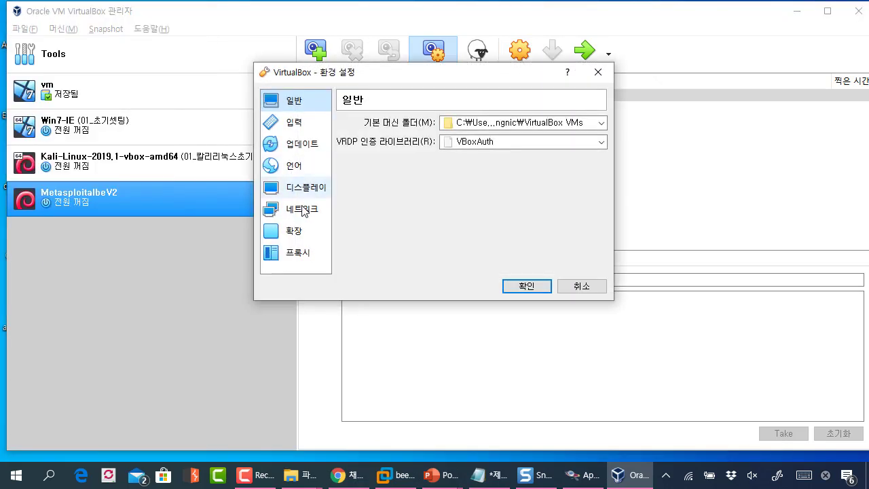
{"action": "left_click", "coordinate": [302, 209]}
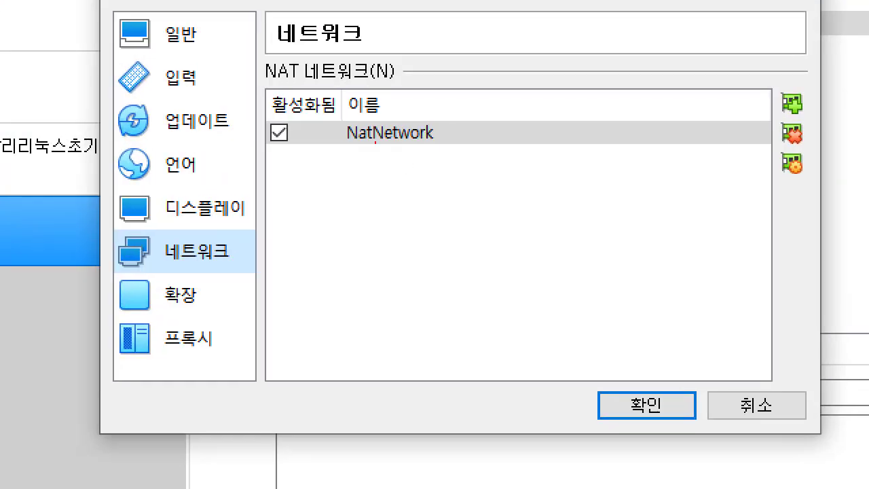
{"action": "left_click_drag", "start_coordinate": [340, 142], "coordinate": [461, 163]}
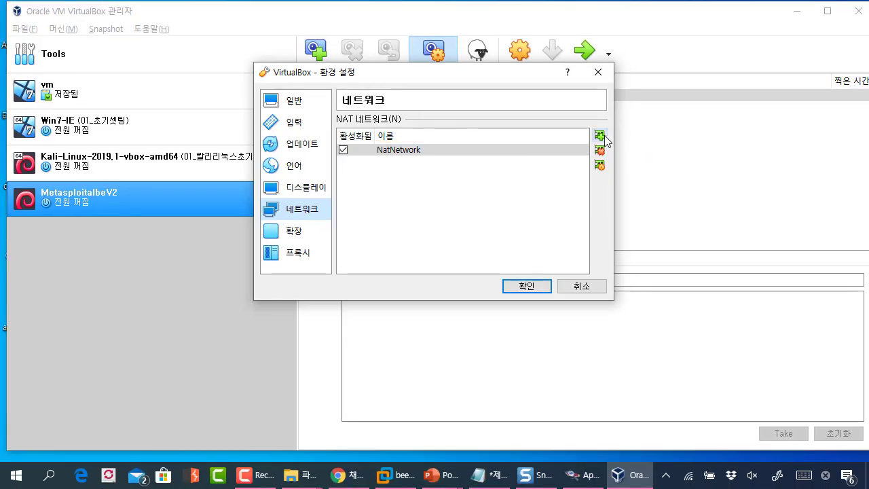
{"action": "left_click", "coordinate": [597, 72]}
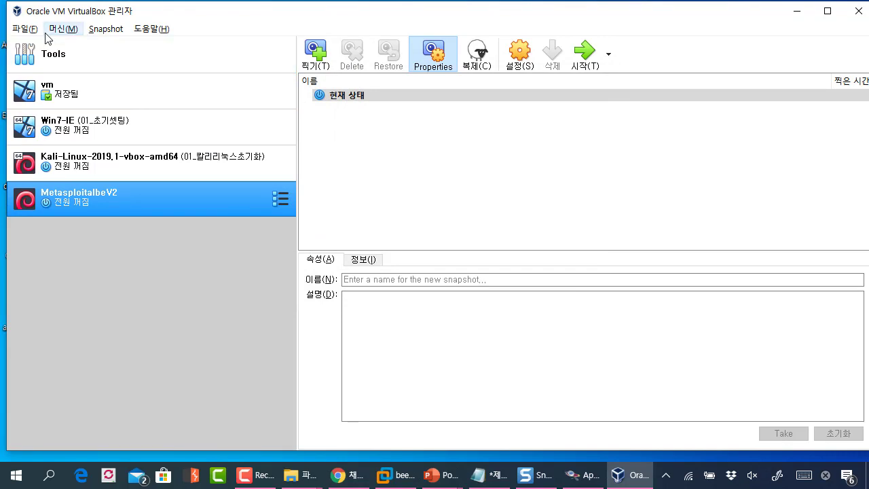
{"action": "left_click", "coordinate": [24, 30]}
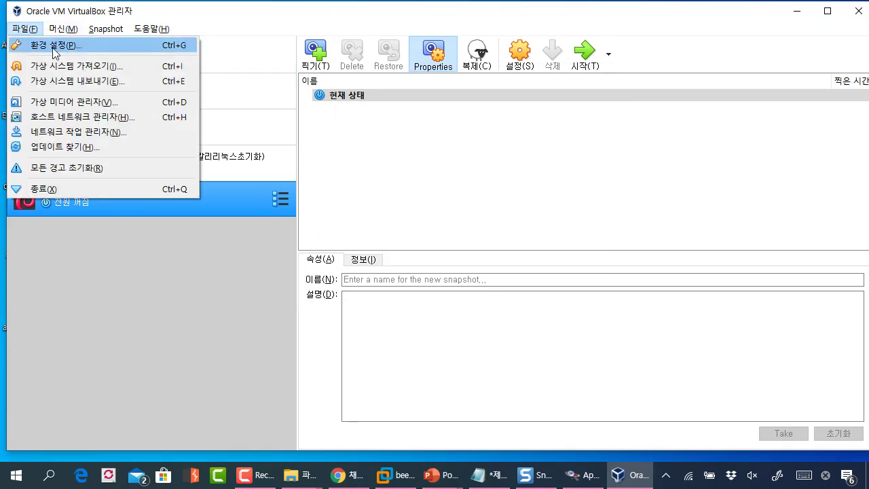
{"action": "mouse_move", "coordinate": [98, 28]}
{"action": "left_click", "coordinate": [95, 13]}
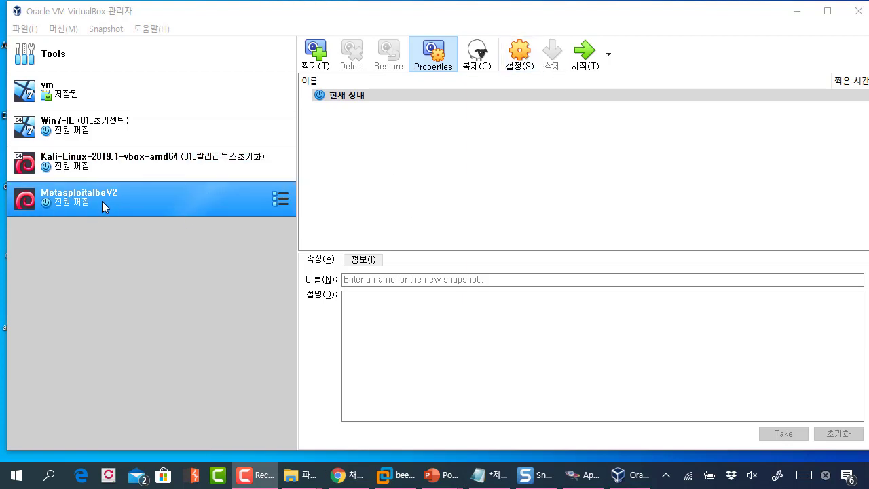
Attach network adapter 1 of the MetasploitalbeV2 virtual machine to the NAT network (NAT 네트워크) named NatNetwork.
{"action": "left_click", "coordinate": [520, 58]}
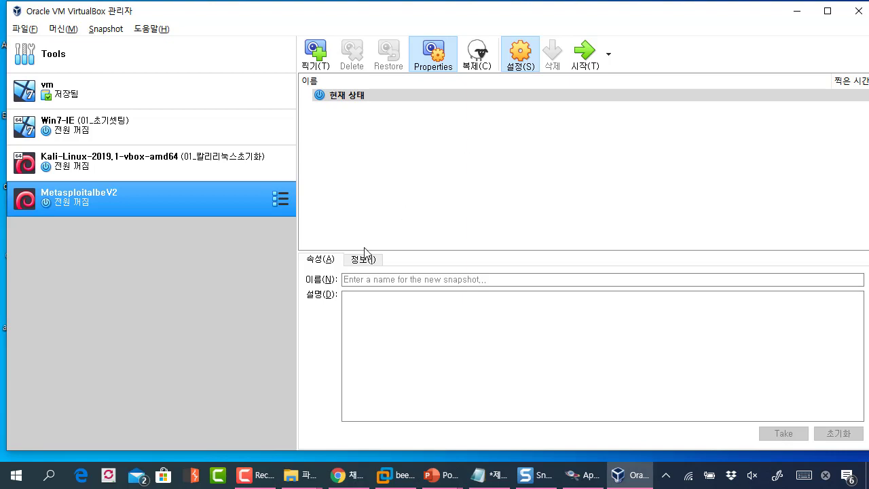
{"action": "left_click", "coordinate": [246, 207]}
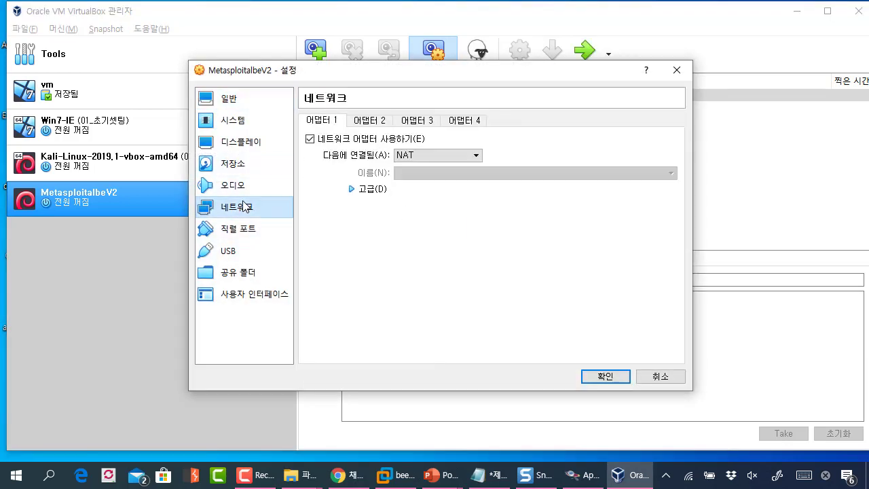
{"action": "left_click", "coordinate": [423, 156]}
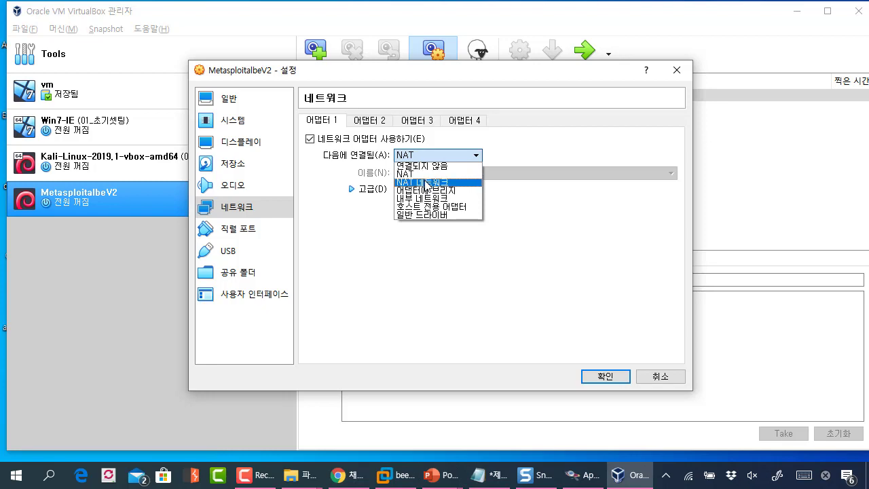
{"action": "left_click", "coordinate": [425, 183]}
{"action": "left_click", "coordinate": [427, 175]}
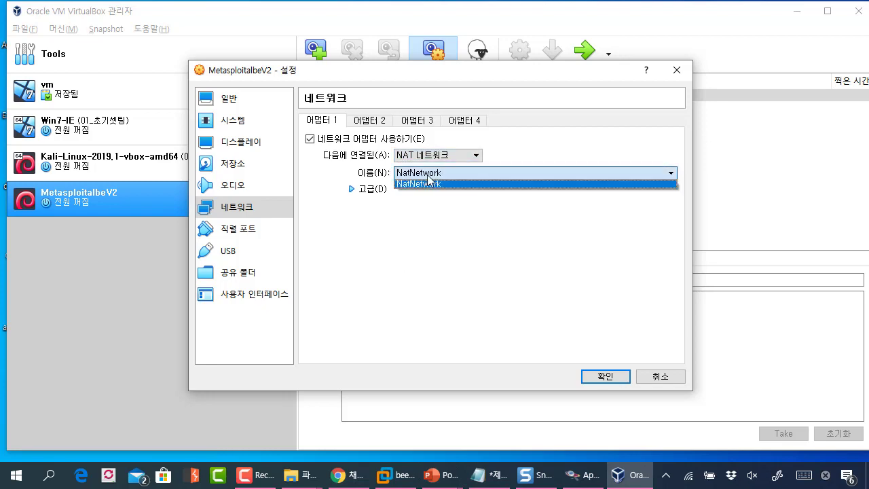
{"action": "mouse_move", "coordinate": [145, 86]}
{"action": "left_mouse_down"}
{"action": "mouse_move", "coordinate": [390, 209]}
{"action": "mouse_move", "coordinate": [599, 232]}
{"action": "left_mouse_up"}
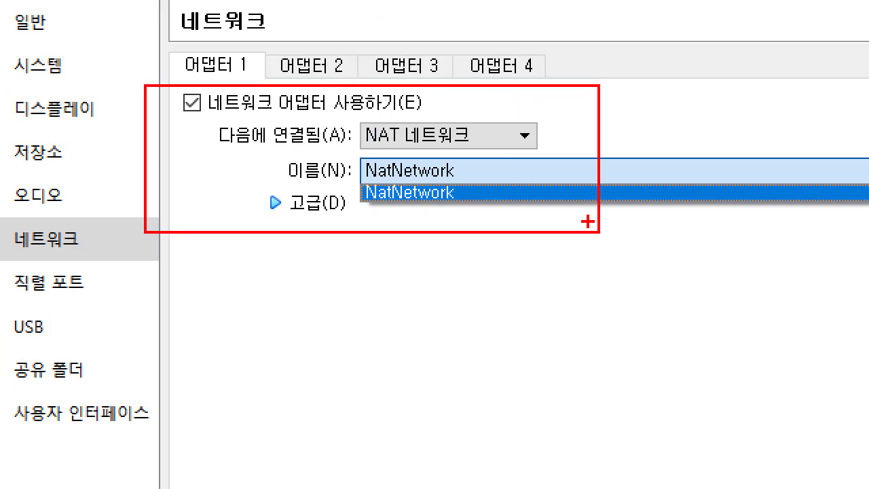
{"action": "mouse_move", "coordinate": [624, 98]}
{"action": "left_mouse_down"}
{"action": "mouse_move", "coordinate": [632, 111]}
{"action": "mouse_move", "coordinate": [643, 99]}
{"action": "mouse_move", "coordinate": [670, 137]}
{"action": "left_mouse_up"}
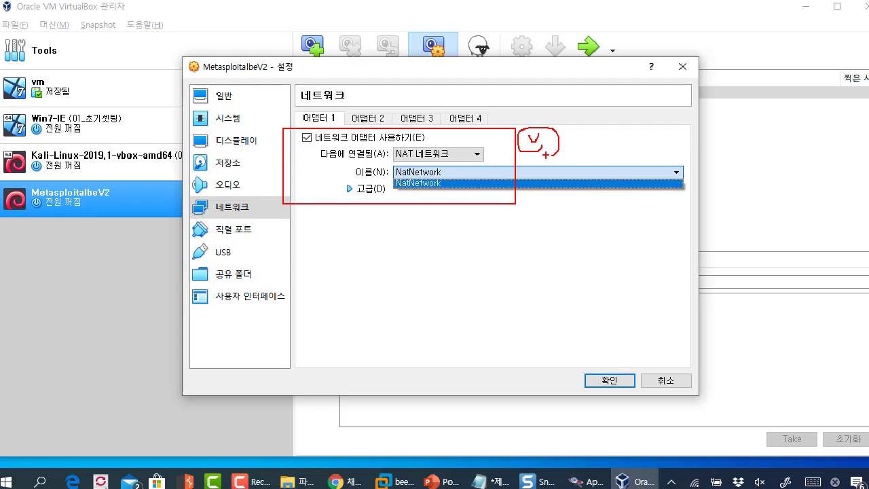
{"action": "key", "text": "Escape"}
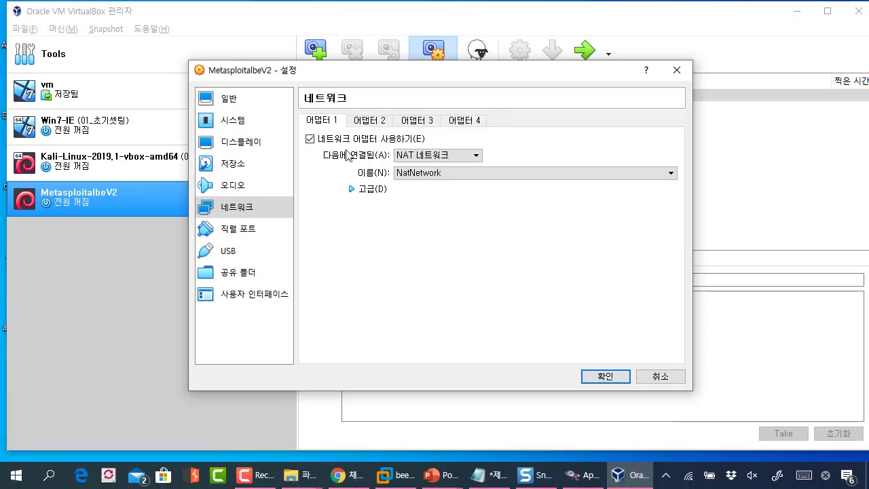
Save the network settings and test-boot the MetasploitalbeV2 virtual machine, powering its system off (시스템 전원 끄기) at the end.
{"action": "left_click", "coordinate": [597, 377]}
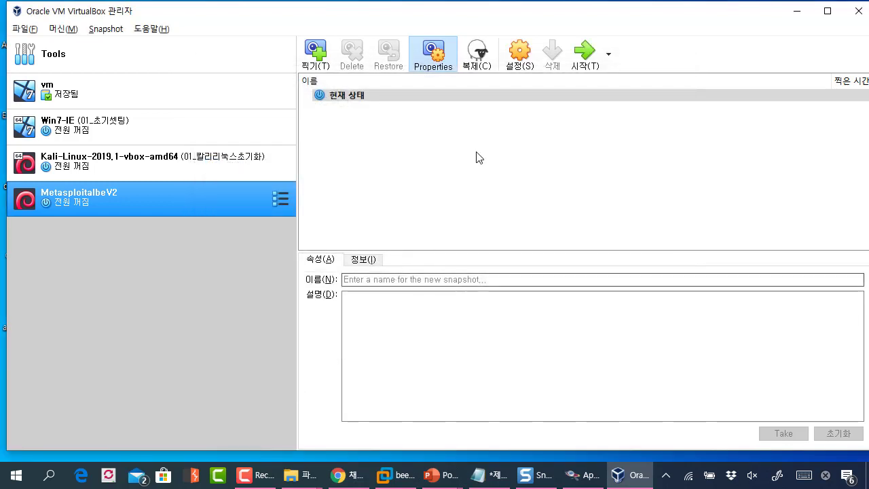
{"action": "double_click", "coordinate": [204, 204]}
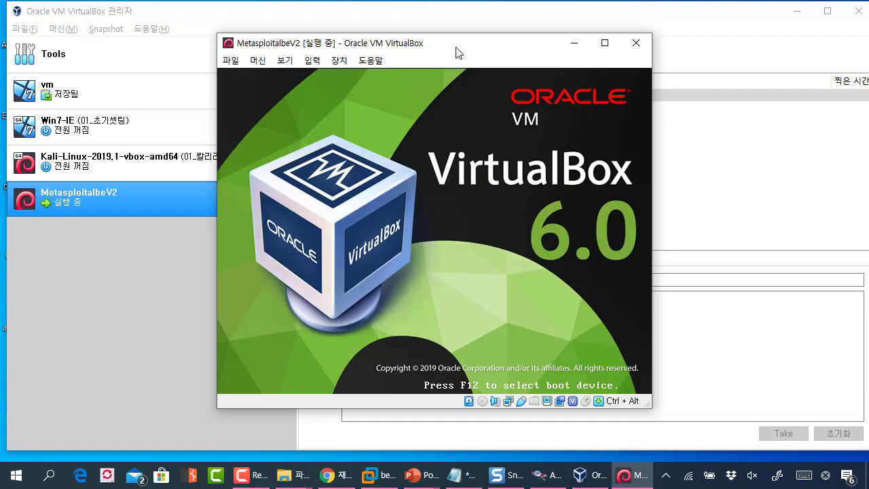
{"action": "left_click_drag", "start_coordinate": [458, 51], "coordinate": [435, 50]}
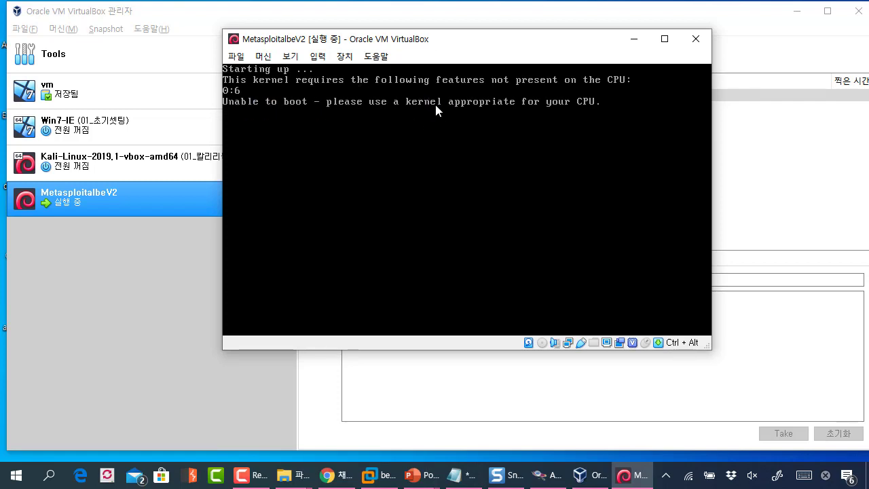
{"action": "left_click", "coordinate": [697, 40]}
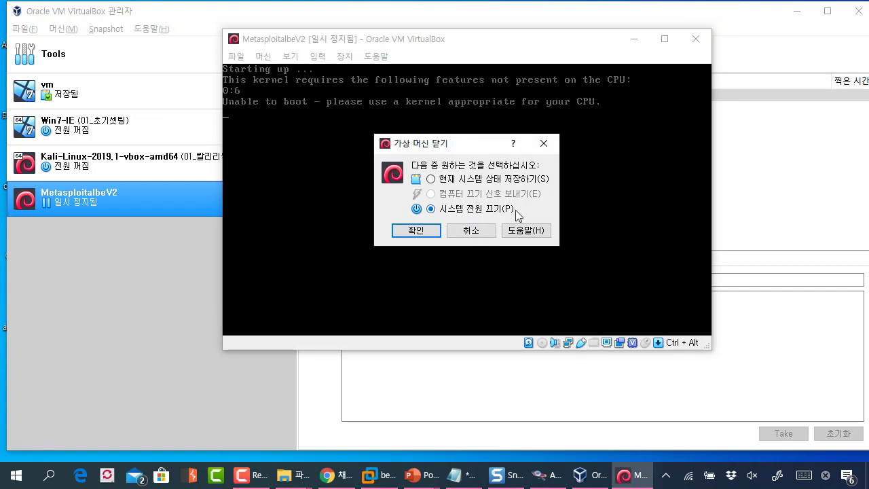
{"action": "left_click", "coordinate": [423, 233]}
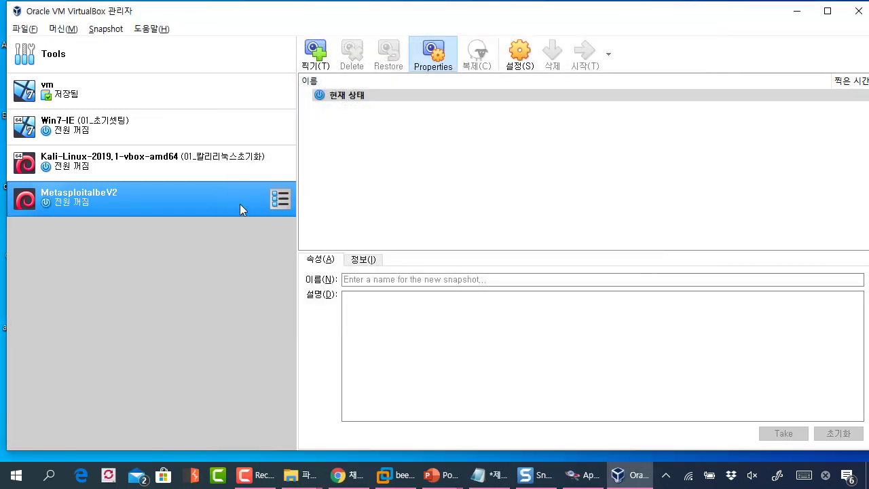
Enable the PAE/NX processor feature in the system settings of the MetasploitalbeV2 virtual machine.
{"action": "left_click", "coordinate": [518, 68]}
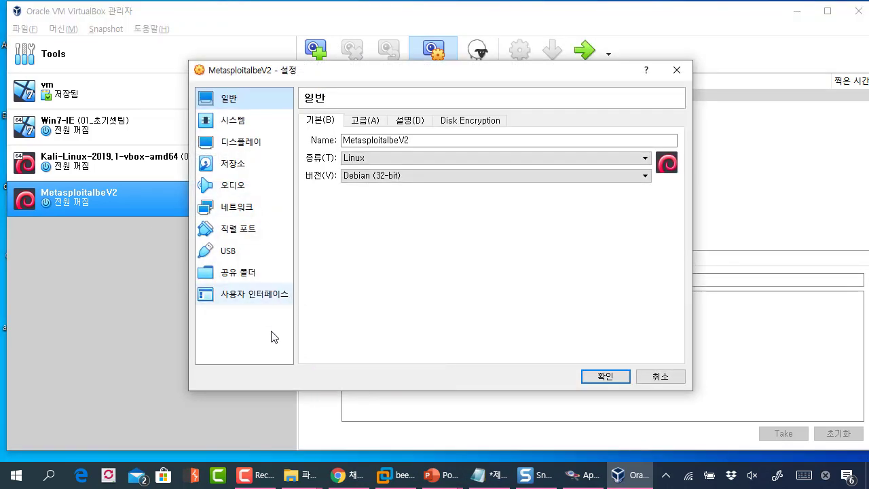
{"action": "left_click", "coordinate": [234, 121]}
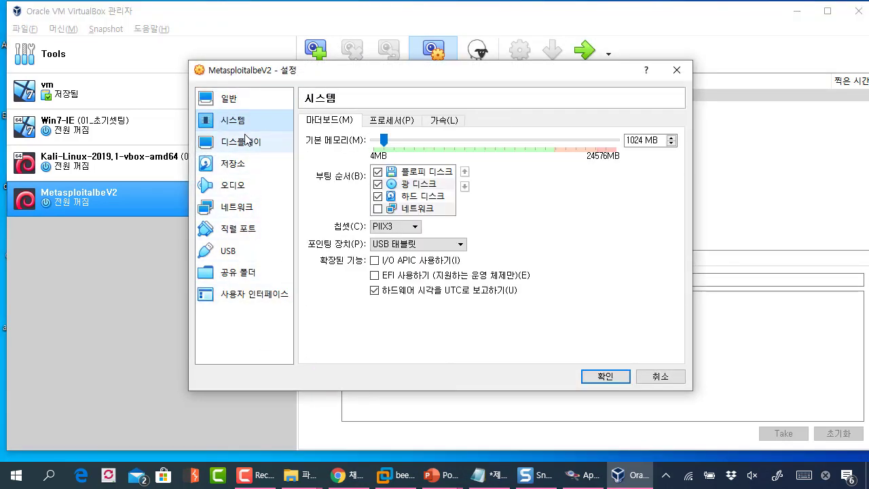
{"action": "left_click", "coordinate": [402, 122]}
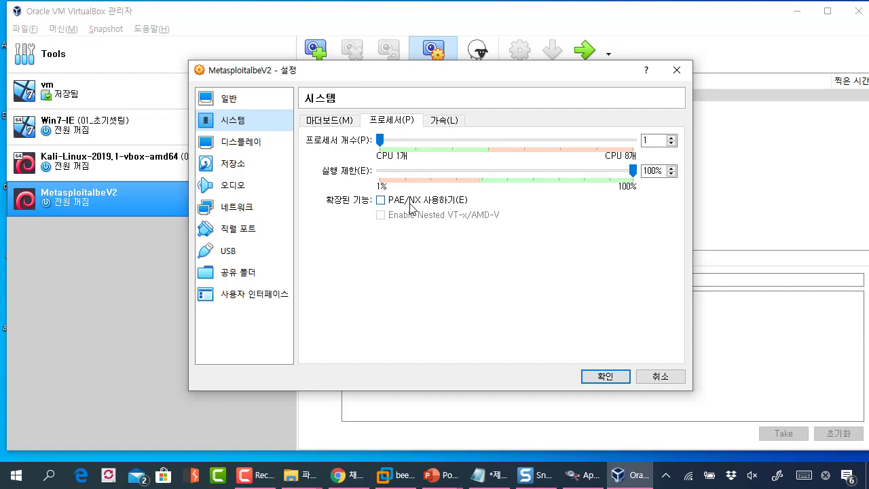
{"action": "left_click", "coordinate": [441, 202]}
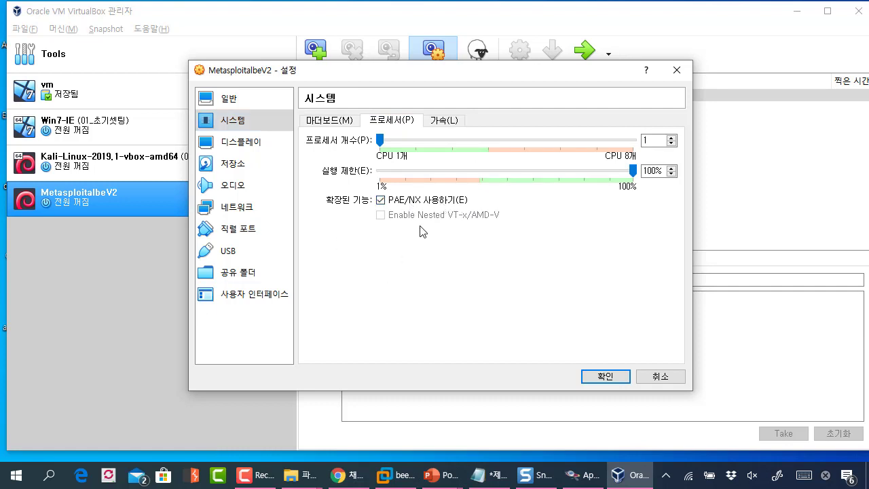
{"action": "left_click_drag", "start_coordinate": [444, 71], "coordinate": [416, 69]}
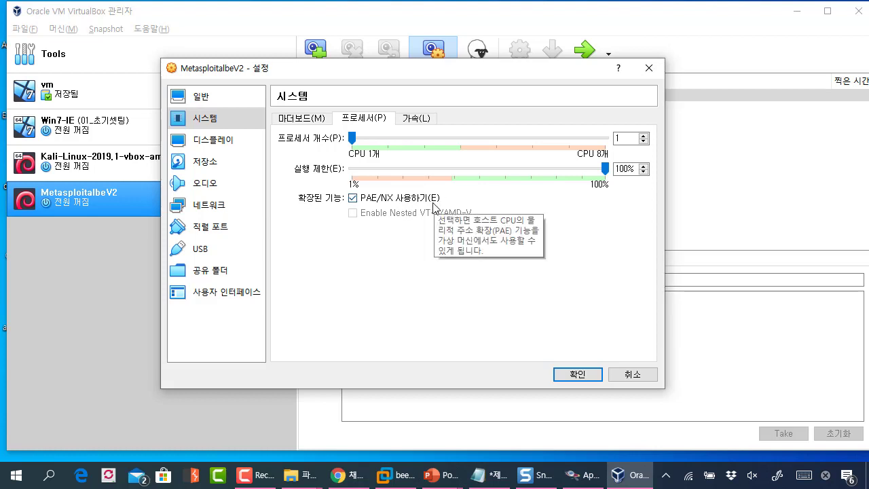
{"action": "left_click", "coordinate": [316, 124]}
Set both clipboard sharing and drag and drop to bidirectional (양방향) in the virtual machine's advanced general settings.
{"action": "left_click", "coordinate": [220, 97]}
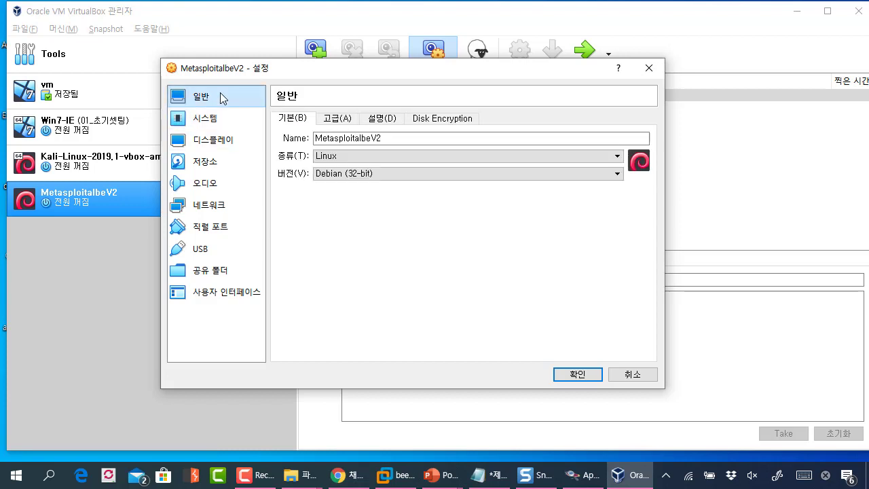
{"action": "left_click", "coordinate": [340, 119]}
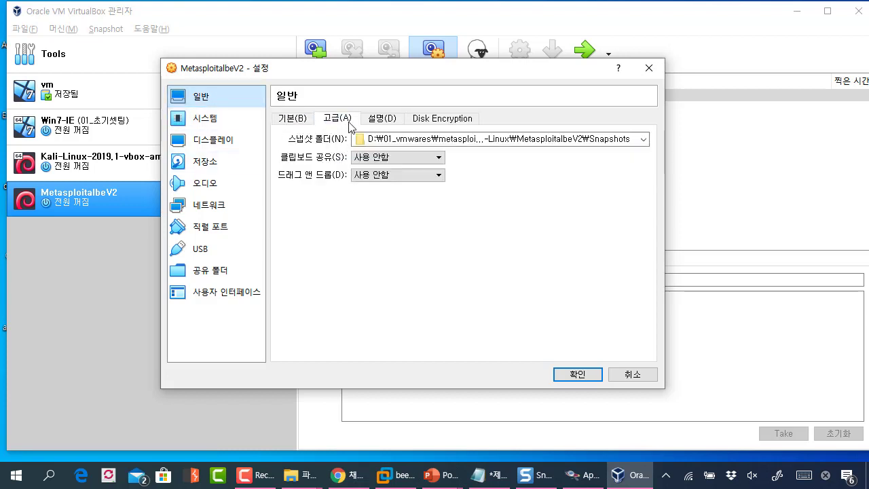
{"action": "left_click", "coordinate": [371, 165]}
{"action": "left_click", "coordinate": [367, 193]}
{"action": "left_click", "coordinate": [385, 178]}
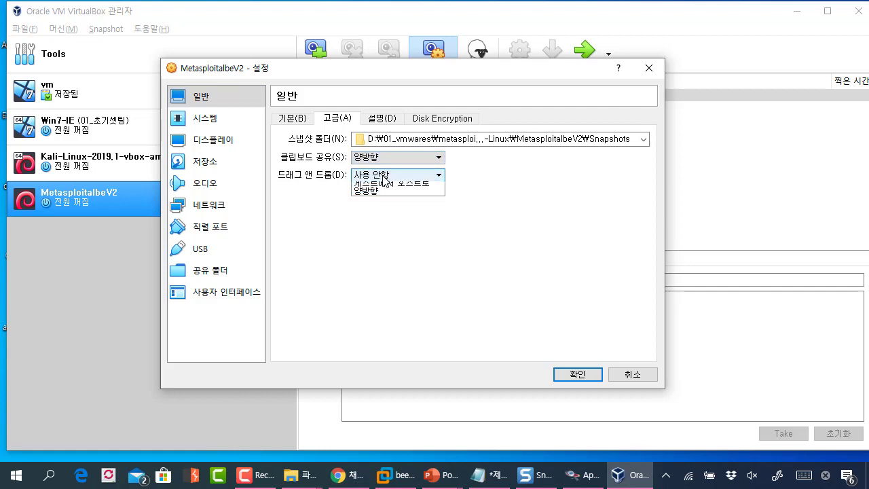
{"action": "left_click", "coordinate": [378, 212]}
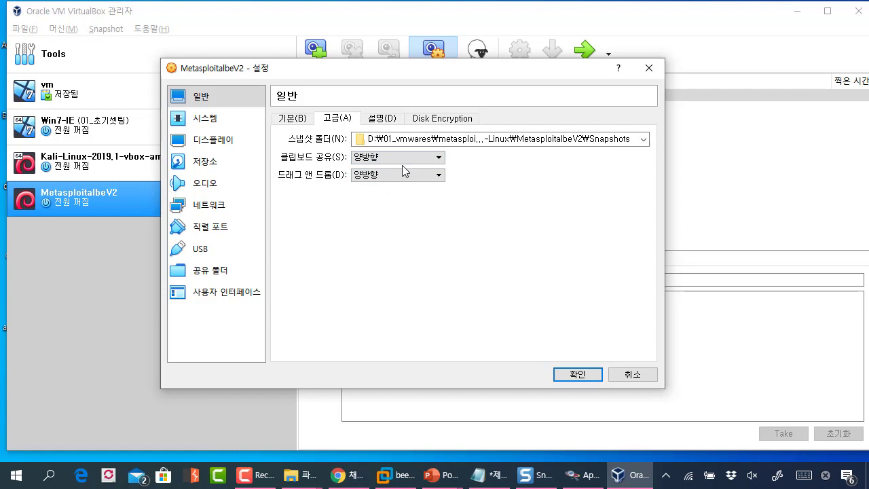
Disable the USB controller of the MetasploitalbeV2 virtual machine and save its settings.
{"action": "left_click", "coordinate": [217, 256]}
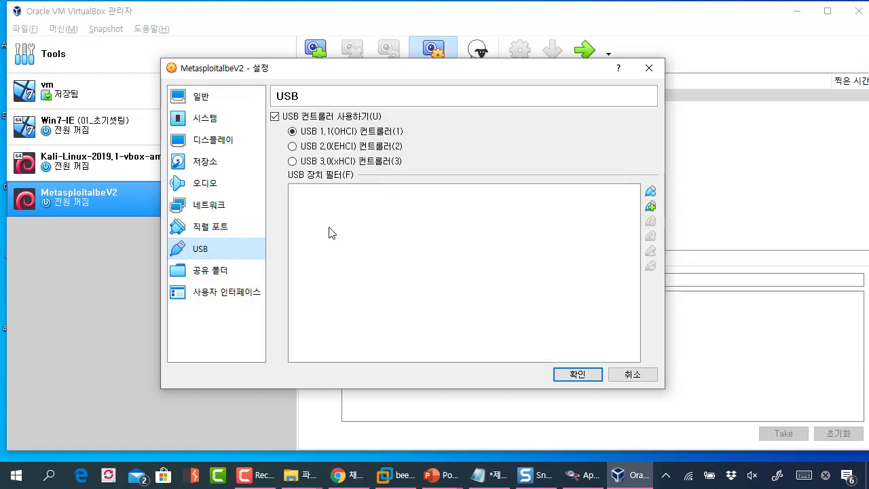
{"action": "left_click", "coordinate": [340, 120]}
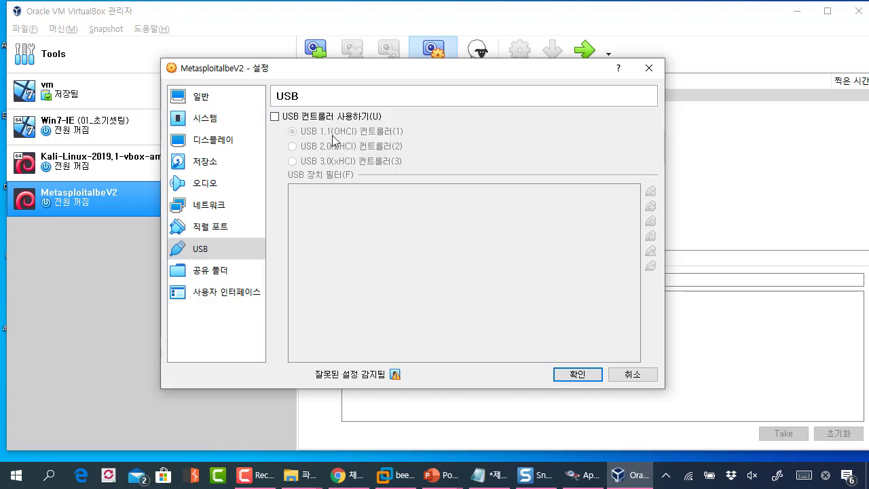
{"action": "left_click", "coordinate": [578, 374]}
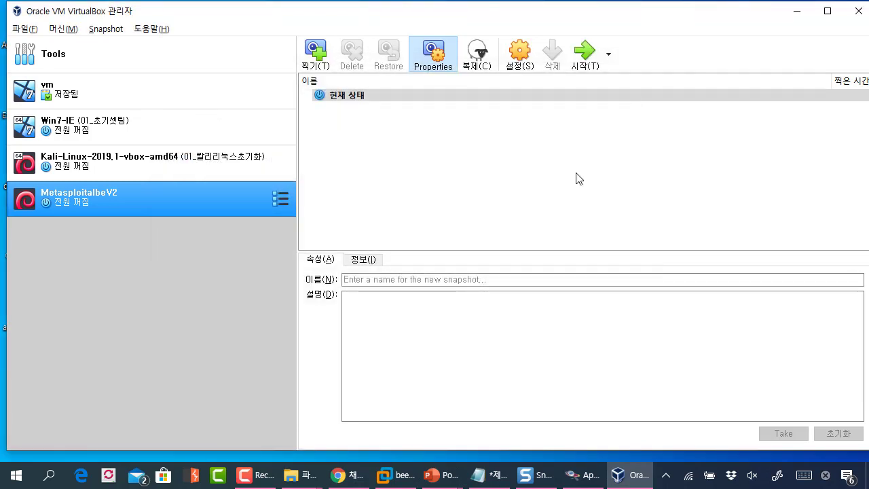
Start the MetasploitalbeV2 virtual machine and reposition its console window over the VirtualBox manager while it boots.
{"action": "left_click", "coordinate": [585, 61]}
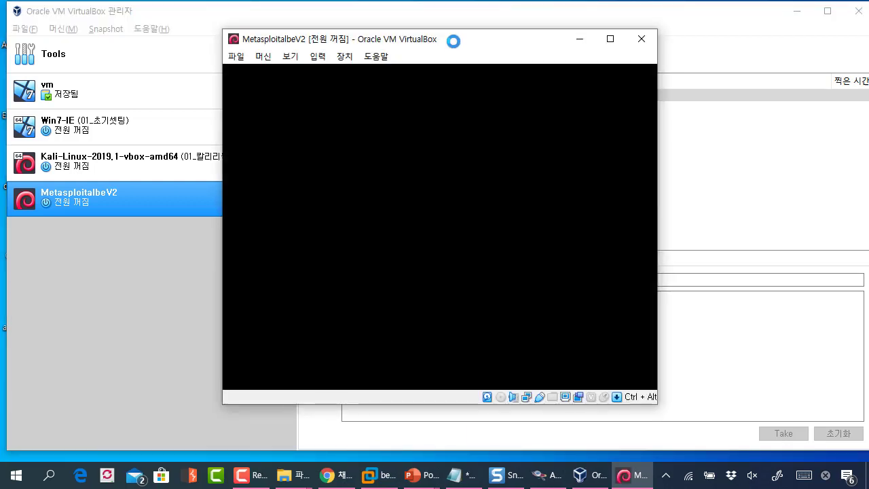
{"action": "left_click_drag", "start_coordinate": [453, 42], "coordinate": [434, 40]}
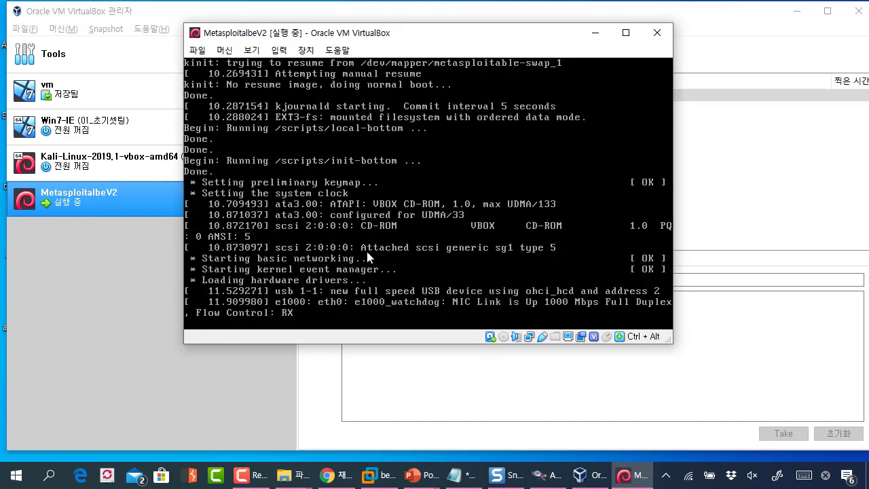
{"action": "left_click_drag", "start_coordinate": [391, 36], "coordinate": [378, 51]}
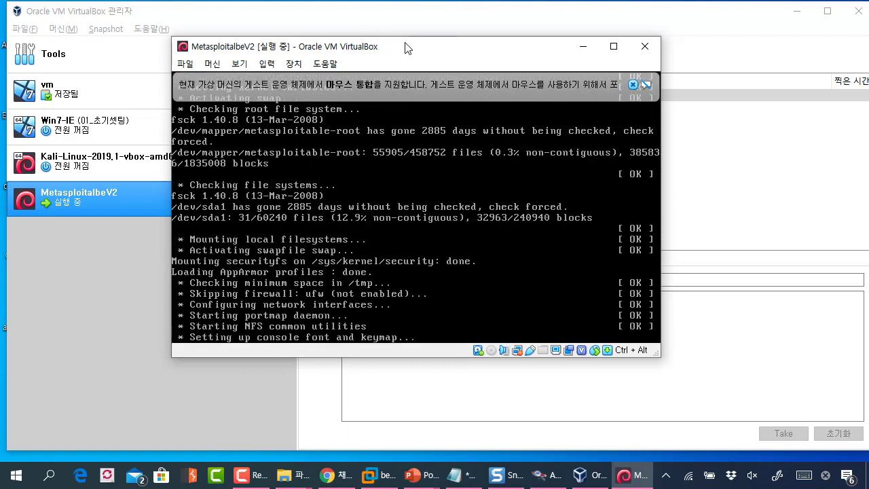
{"action": "left_click_drag", "start_coordinate": [405, 44], "coordinate": [378, 45]}
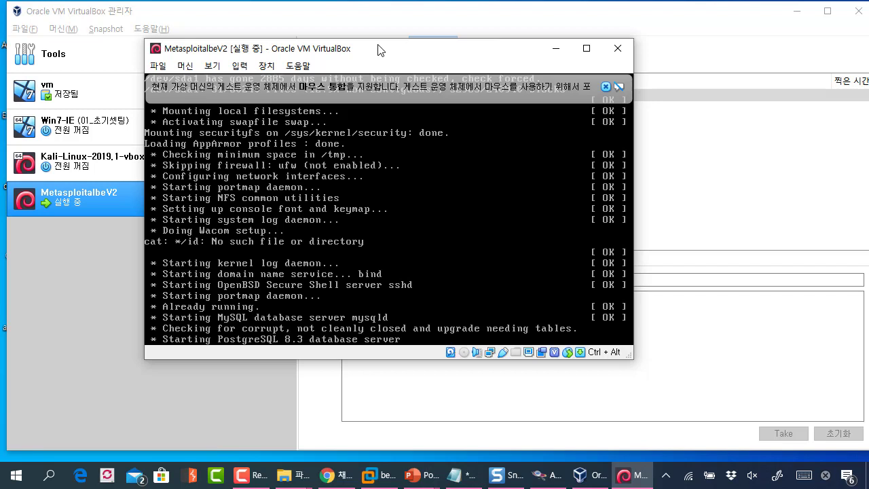
{"action": "left_click_drag", "start_coordinate": [378, 49], "coordinate": [391, 51]}
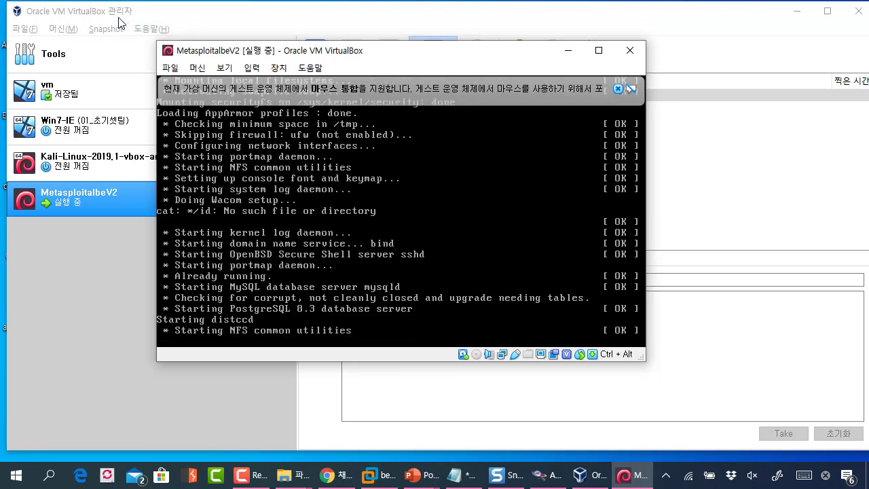
{"action": "left_click_drag", "start_coordinate": [266, 57], "coordinate": [345, 59]}
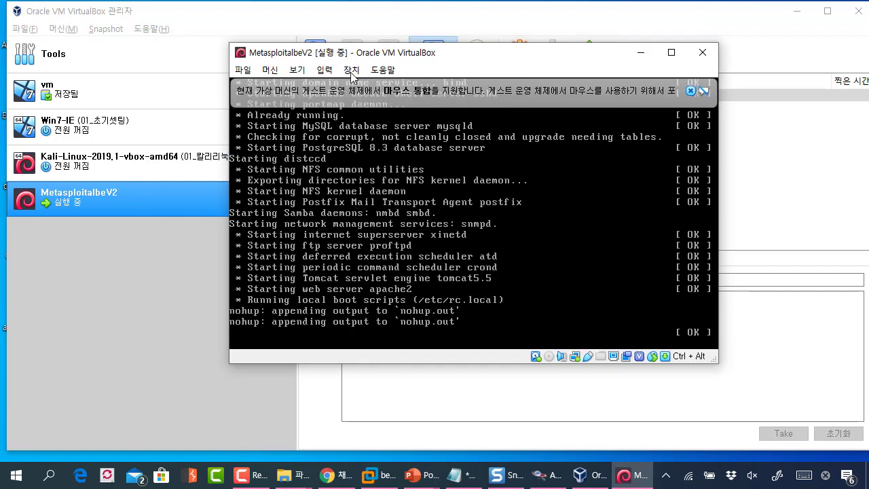